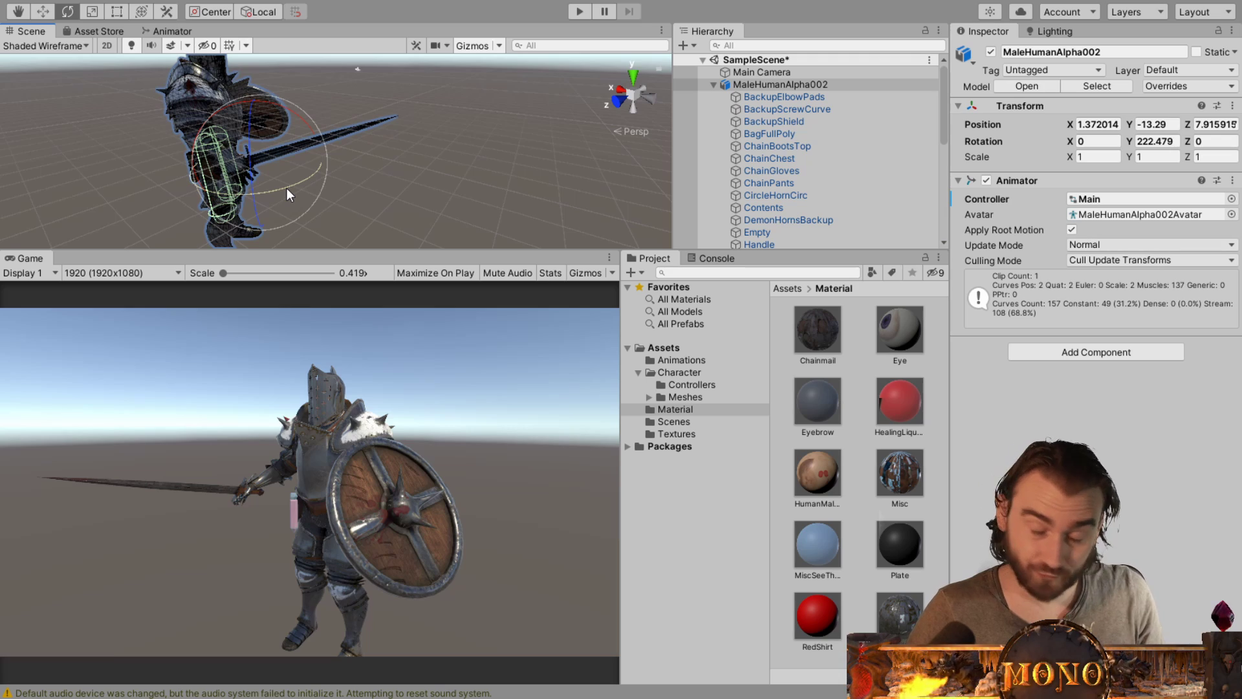
Step: Rotate the MaleHumanAlpha002 knight around its vertical axis to about 190 degrees so it turns towards the game camera
{"action": "left_click_drag", "start_coordinate": [286, 188], "coordinate": [389, 263]}
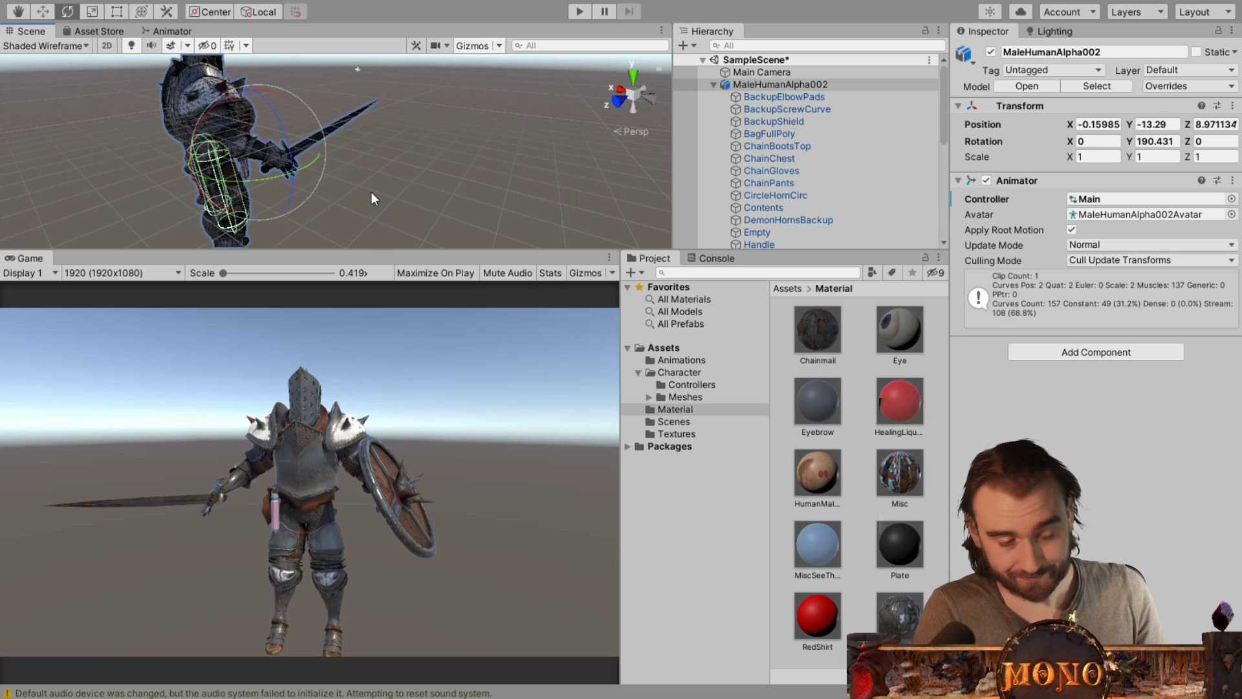
Step: Examine the wireframe density of the knight's shoulder plates, helmet, torso and sword arm up close
{"action": "left_click_drag", "start_coordinate": [372, 176], "coordinate": [395, 181], "text": "alt"}
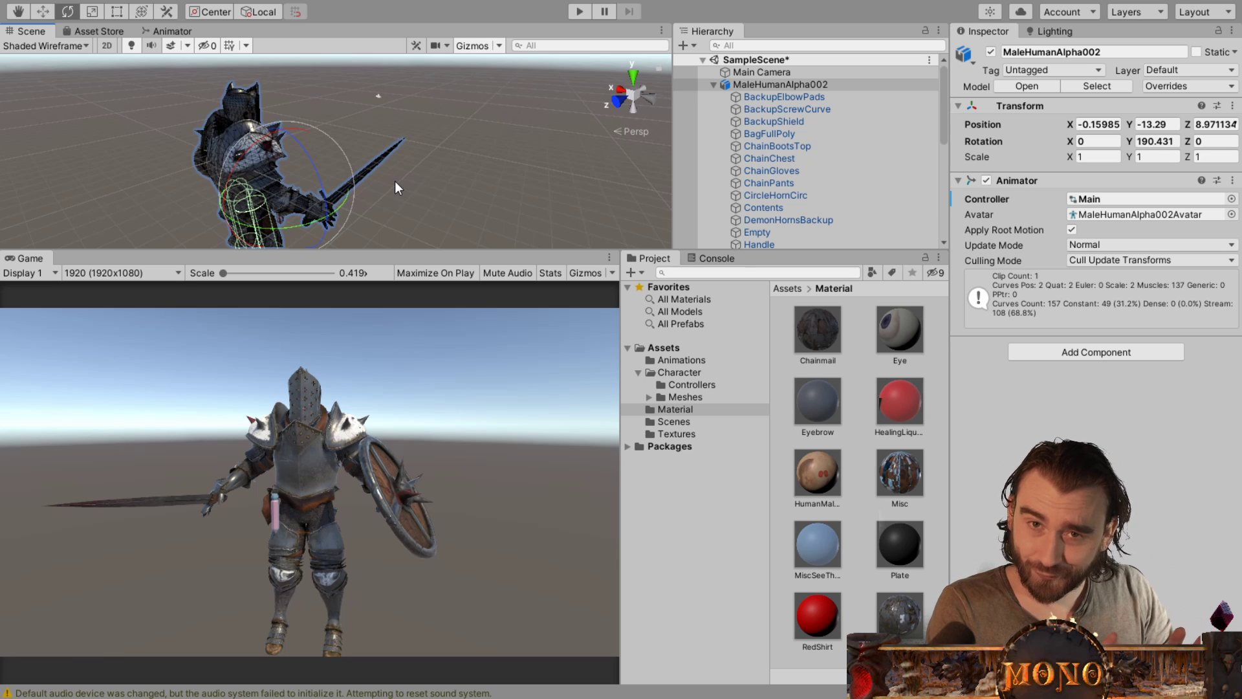
{"action": "middle_click_drag", "start_coordinate": [352, 153], "coordinate": [402, 139]}
{"action": "scroll", "coordinate": [356, 192], "scroll_direction": "up", "scroll_amount": 4}
{"action": "scroll", "coordinate": [317, 198], "scroll_direction": "up", "scroll_amount": 5}
{"action": "scroll", "coordinate": [317, 149], "scroll_direction": "down", "scroll_amount": 1}
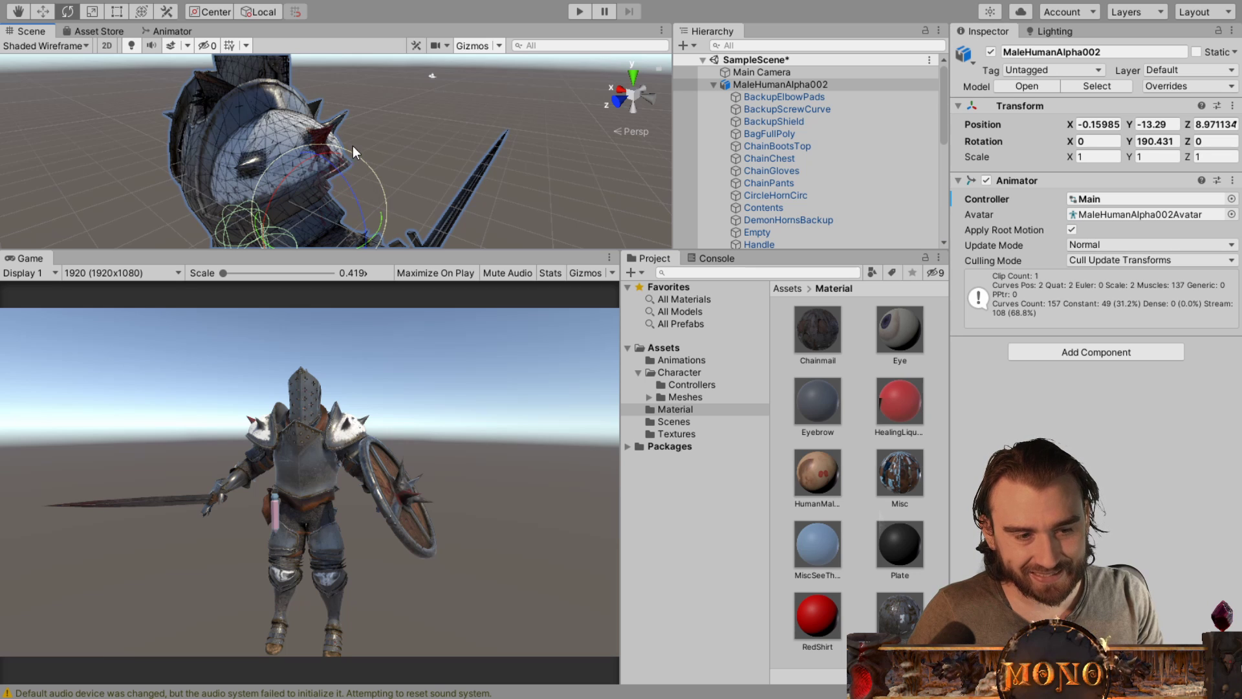
{"action": "scroll", "coordinate": [273, 150], "scroll_direction": "down", "scroll_amount": 5}
{"action": "middle_click_drag", "start_coordinate": [286, 139], "coordinate": [294, 174]}
{"action": "scroll", "coordinate": [278, 122], "scroll_direction": "up", "scroll_amount": 6}
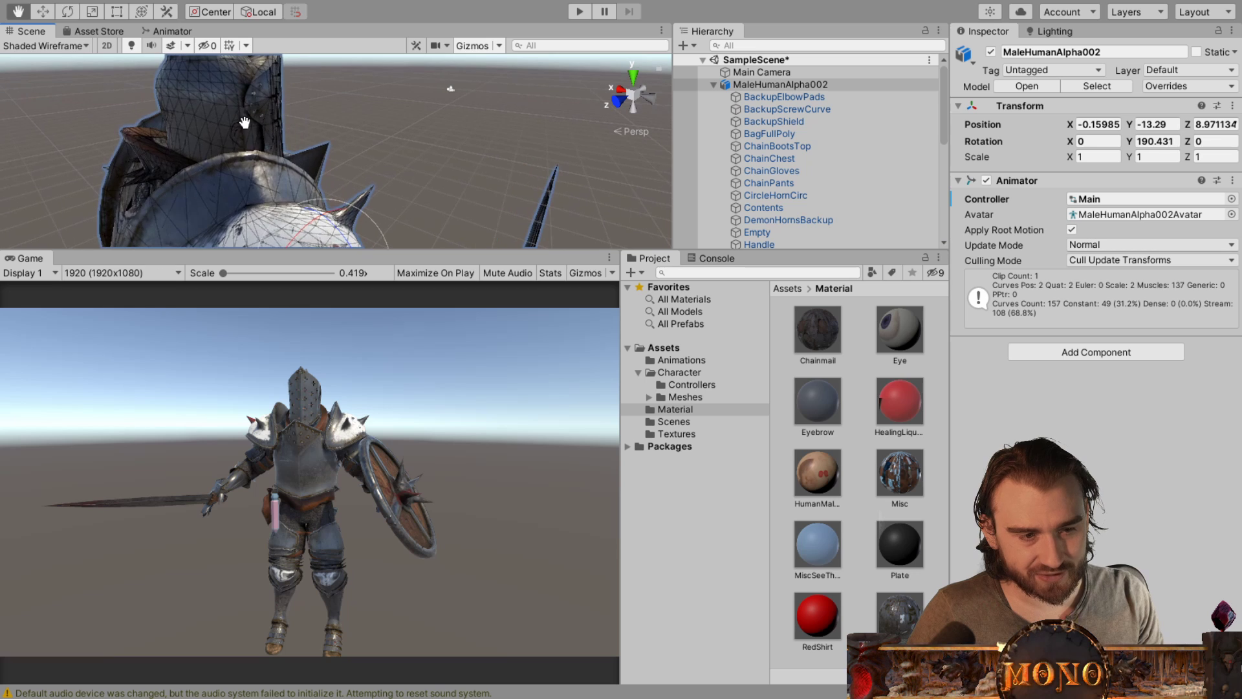
{"action": "scroll", "coordinate": [258, 149], "scroll_direction": "down", "scroll_amount": 3}
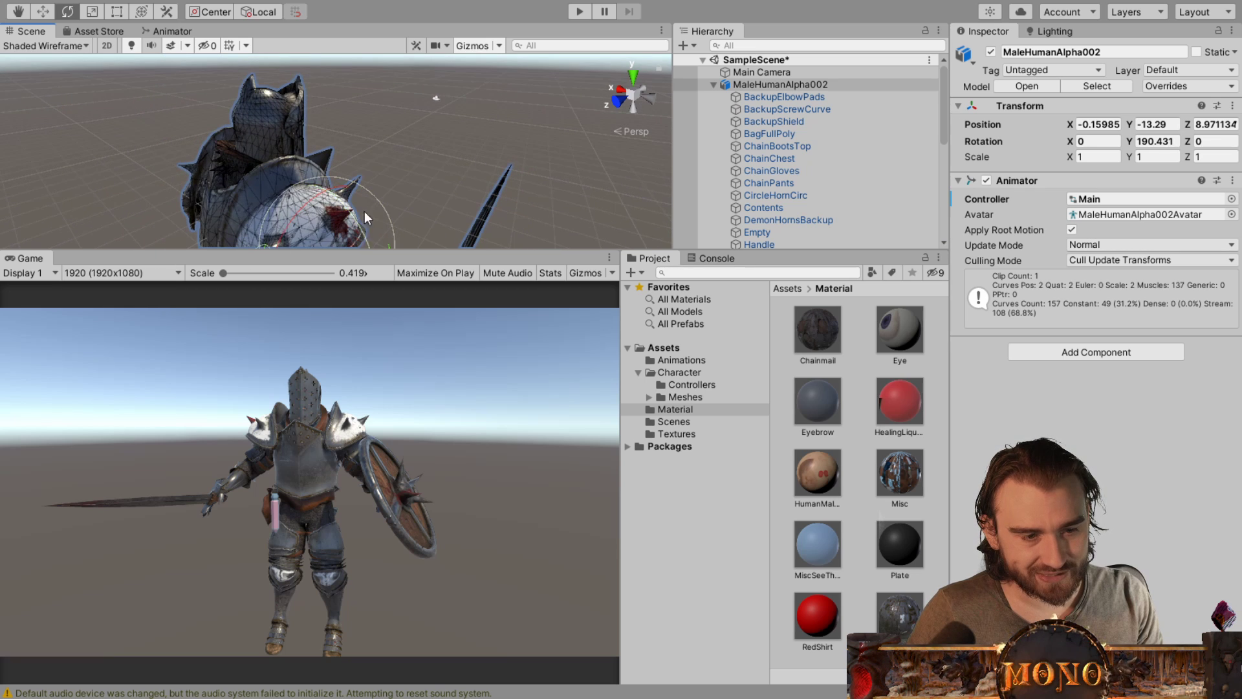
{"action": "scroll", "coordinate": [313, 178], "scroll_direction": "down", "scroll_amount": 2}
{"action": "middle_click_drag", "start_coordinate": [314, 184], "coordinate": [298, 108]}
{"action": "scroll", "coordinate": [288, 159], "scroll_direction": "up", "scroll_amount": 4}
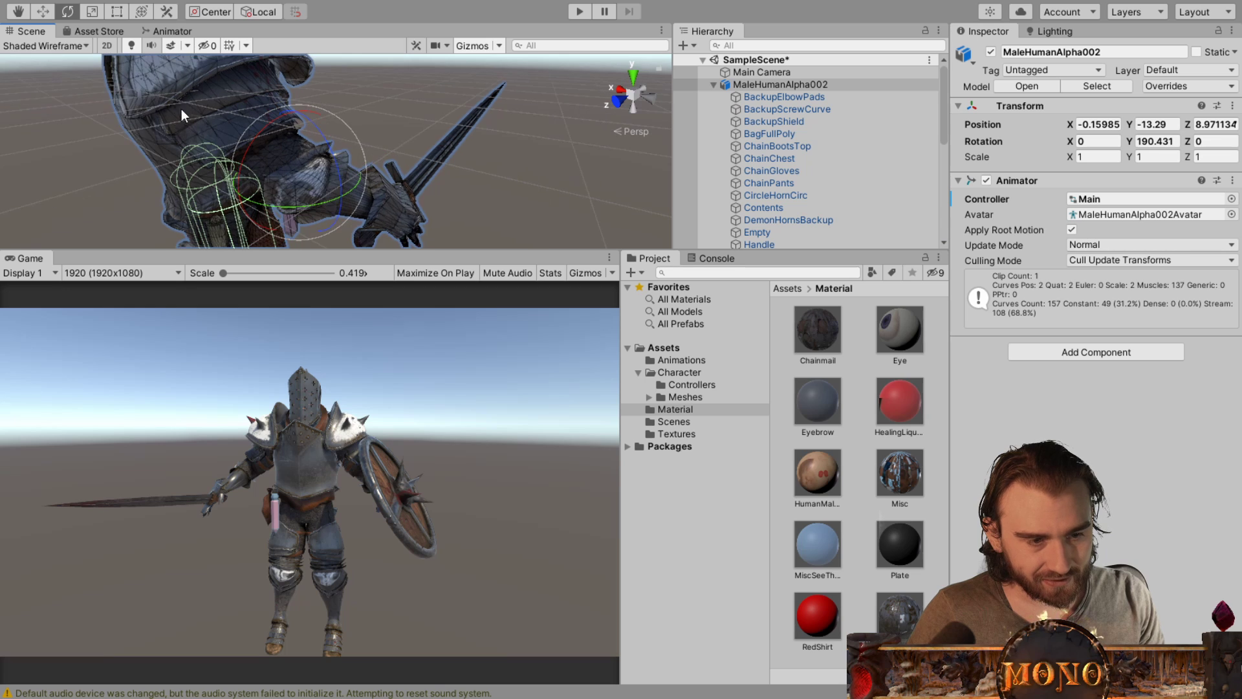
{"action": "left_click_drag", "start_coordinate": [251, 132], "coordinate": [214, 117], "text": "alt"}
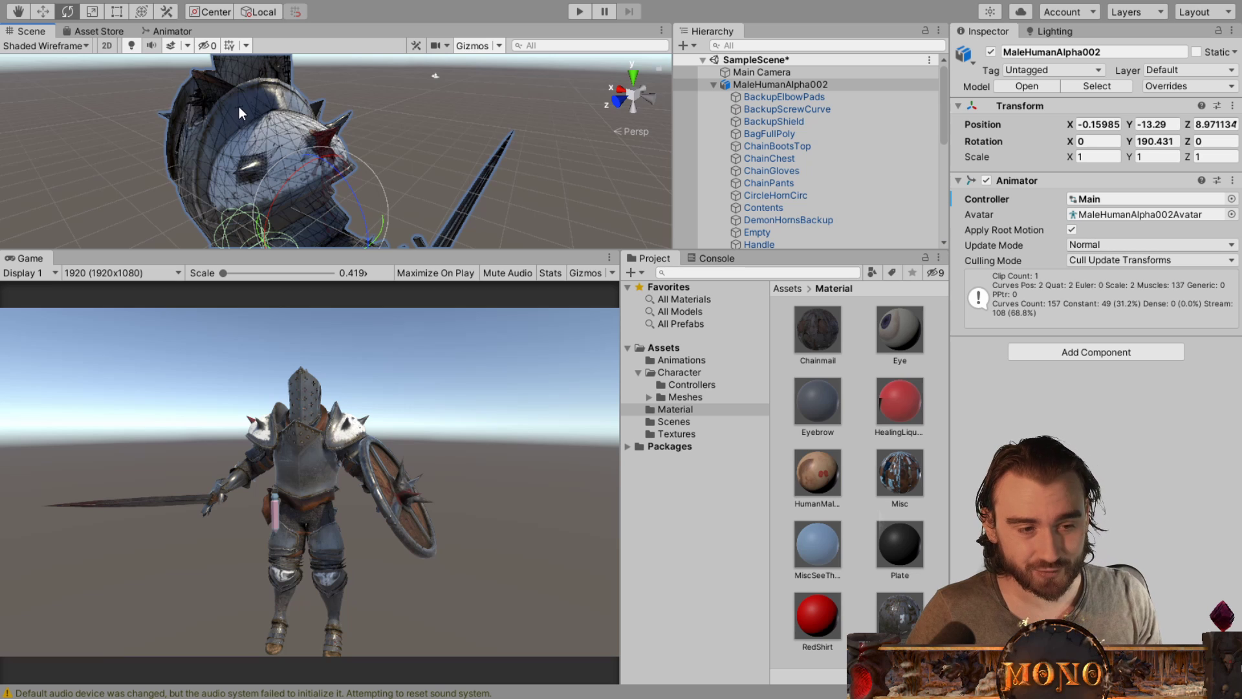
{"action": "scroll", "coordinate": [246, 109], "scroll_direction": "up", "scroll_amount": 2}
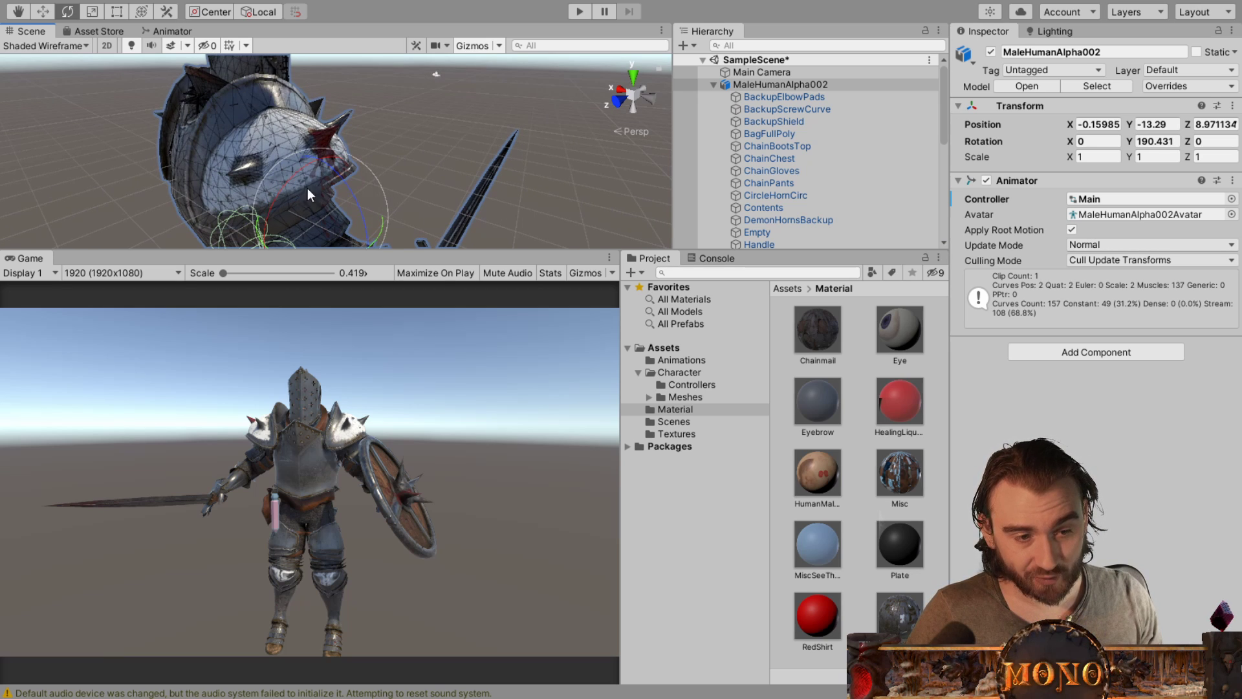
{"action": "scroll", "coordinate": [278, 170], "scroll_direction": "down", "scroll_amount": 1}
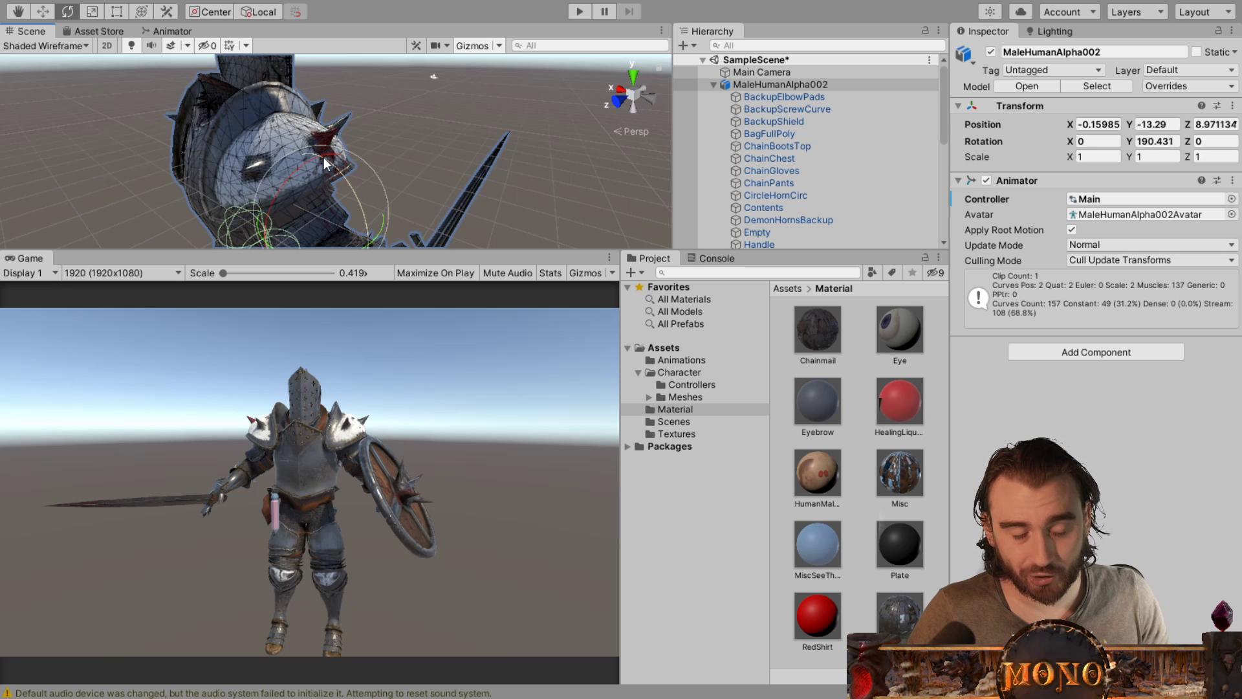
{"action": "scroll", "coordinate": [273, 150], "scroll_direction": "down", "scroll_amount": 3}
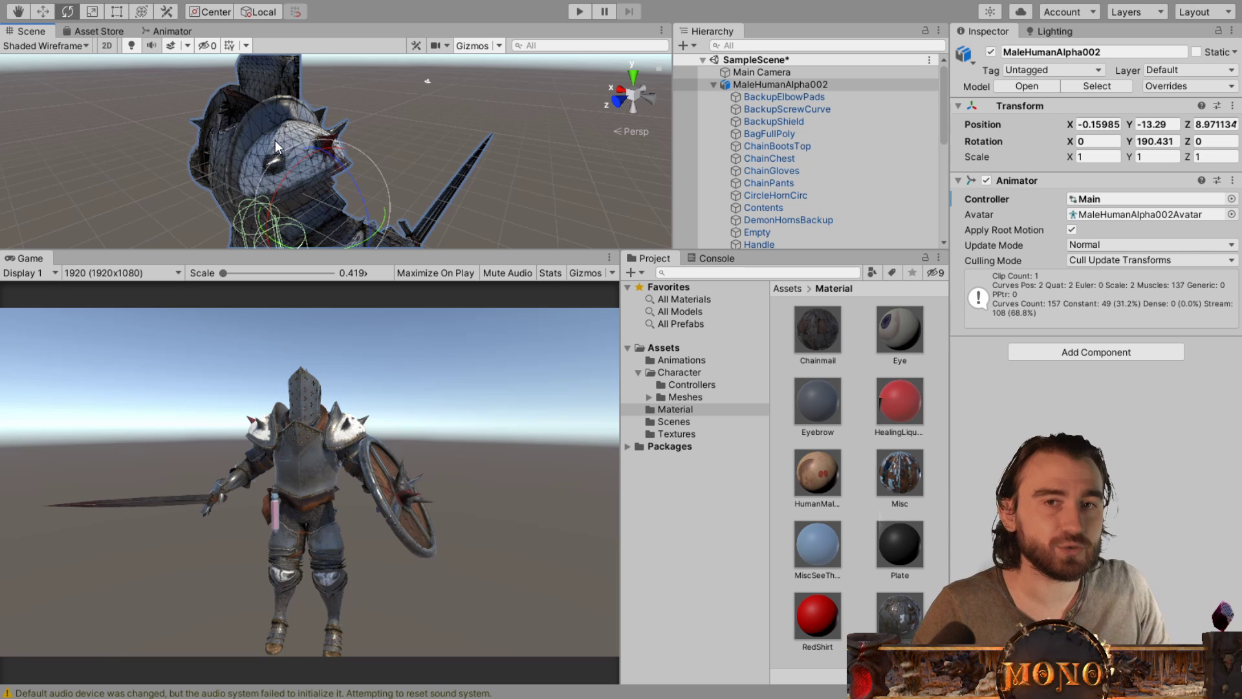
{"action": "scroll", "coordinate": [367, 111], "scroll_direction": "up", "scroll_amount": 1}
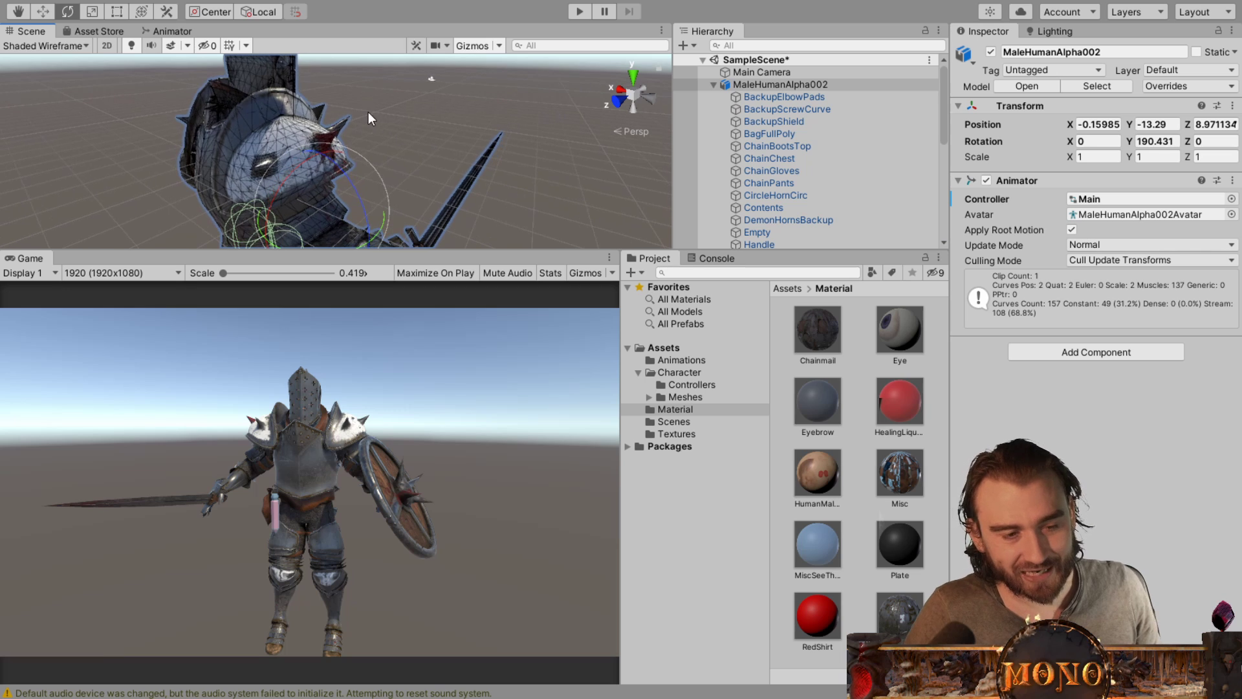
{"action": "scroll", "coordinate": [311, 141], "scroll_direction": "down", "scroll_amount": 3}
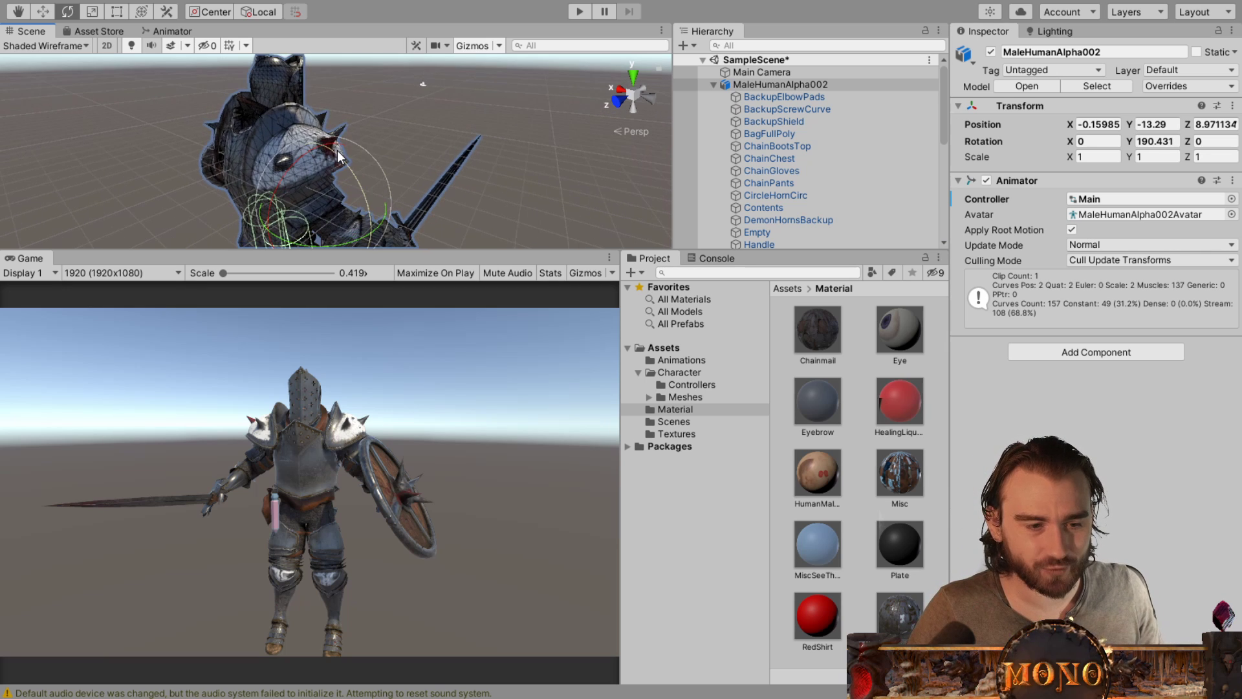
{"action": "scroll", "coordinate": [337, 150], "scroll_direction": "down", "scroll_amount": 2}
Step: Show the rendering statistics over the game view and bring up the Misc material's settings
{"action": "left_click", "coordinate": [551, 274]}
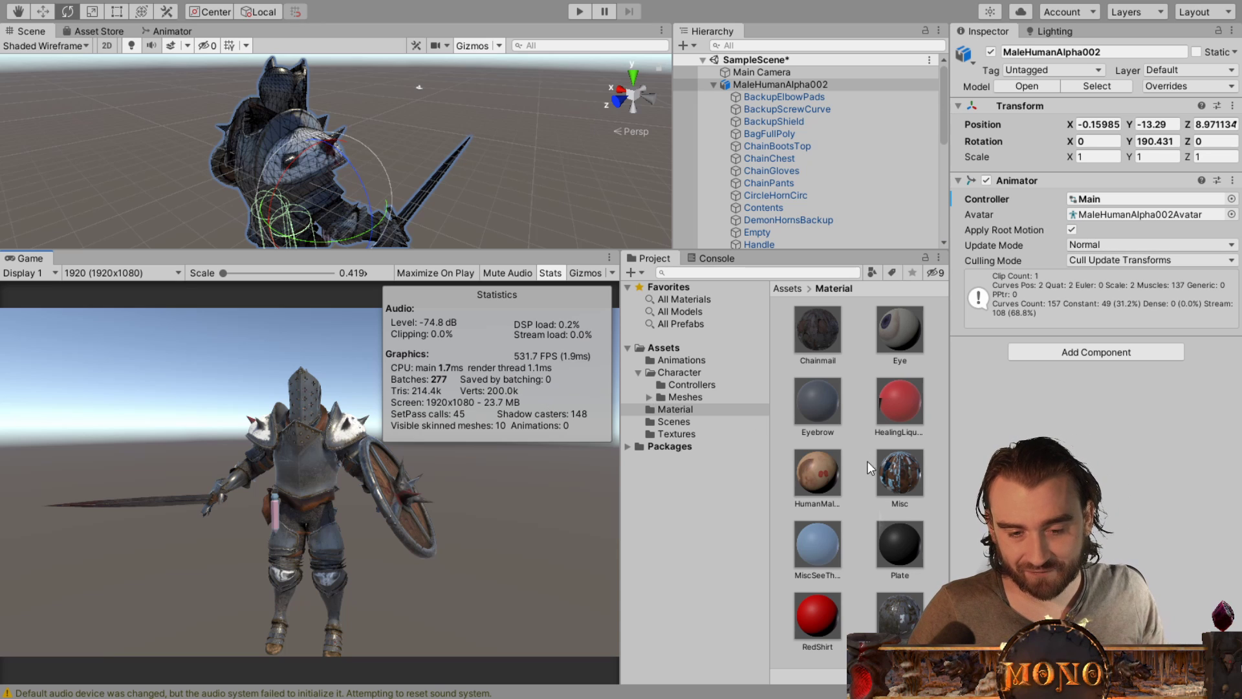
{"action": "left_click_drag", "start_coordinate": [899, 469], "coordinate": [262, 125]}
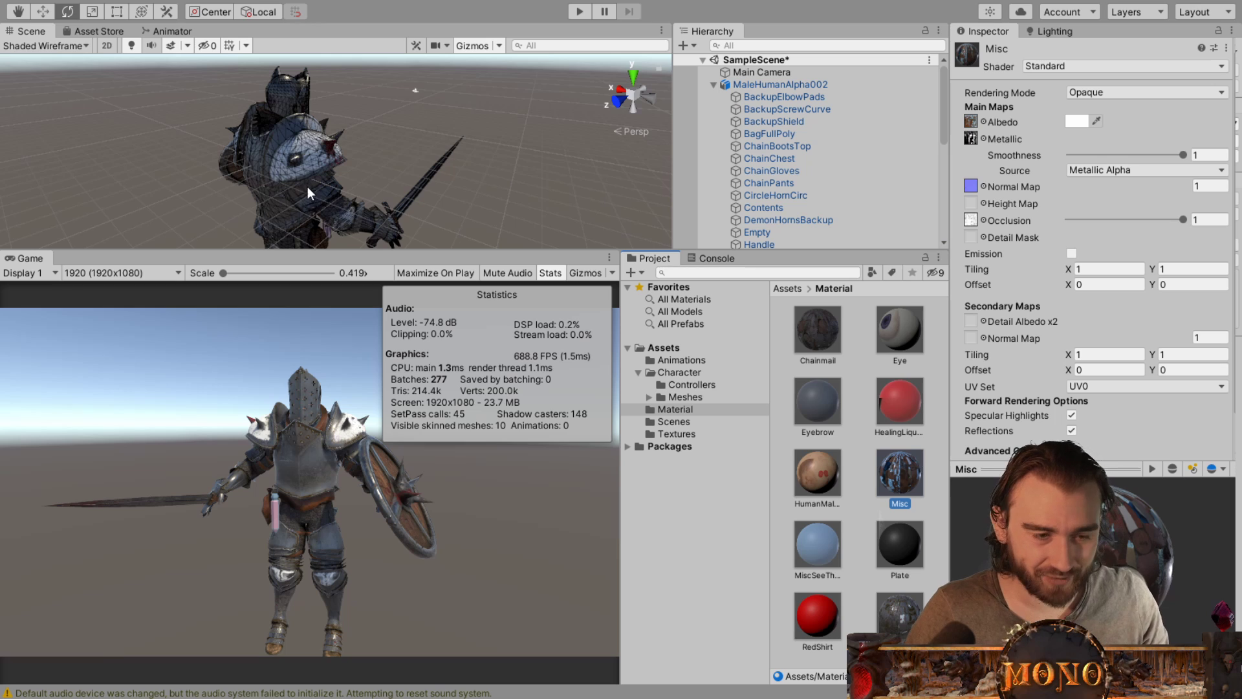
Step: Select the whole knight in the scene and rotate it around its vertical axis to about 177 degrees
{"action": "left_click", "coordinate": [282, 92]}
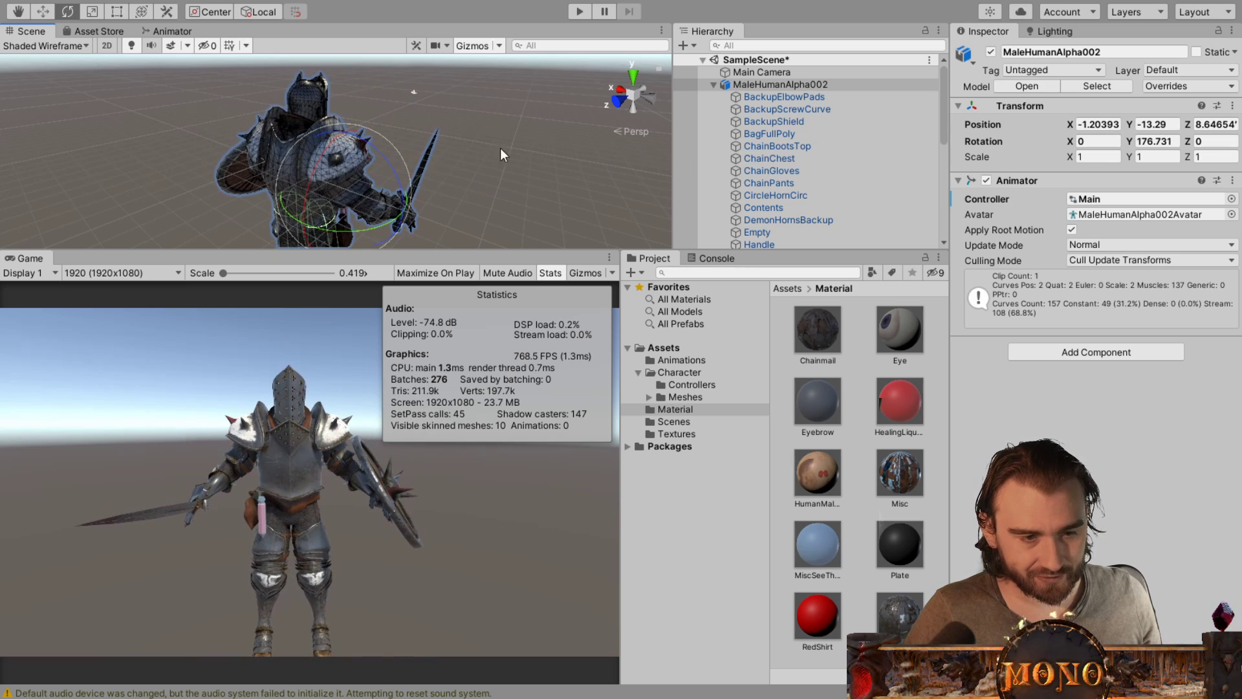
Step: Examine the knight's wireframe from the side and the front in the scene
{"action": "middle_click_drag", "start_coordinate": [414, 146], "coordinate": [285, 174]}
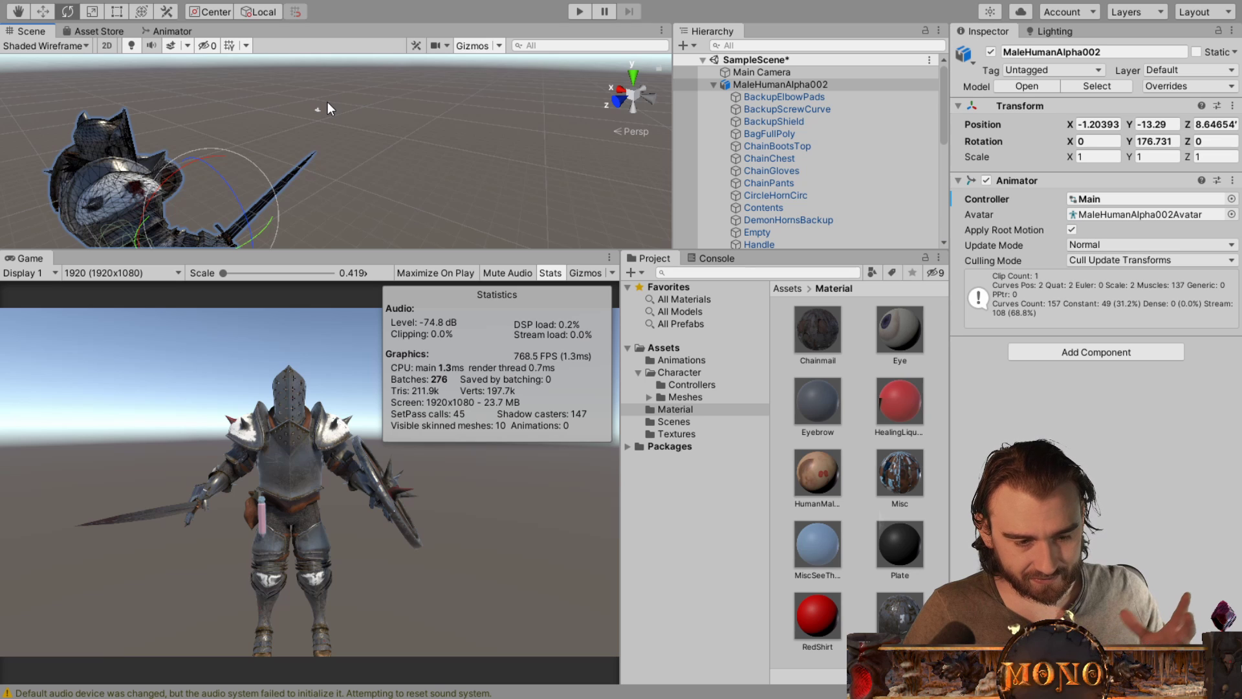
{"action": "scroll", "coordinate": [328, 125], "scroll_direction": "up", "scroll_amount": 2}
{"action": "scroll", "coordinate": [258, 163], "scroll_direction": "down", "scroll_amount": 7}
{"action": "scroll", "coordinate": [297, 150], "scroll_direction": "up", "scroll_amount": 4}
{"action": "scroll", "coordinate": [329, 137], "scroll_direction": "up", "scroll_amount": 2}
{"action": "scroll", "coordinate": [344, 168], "scroll_direction": "up", "scroll_amount": 2}
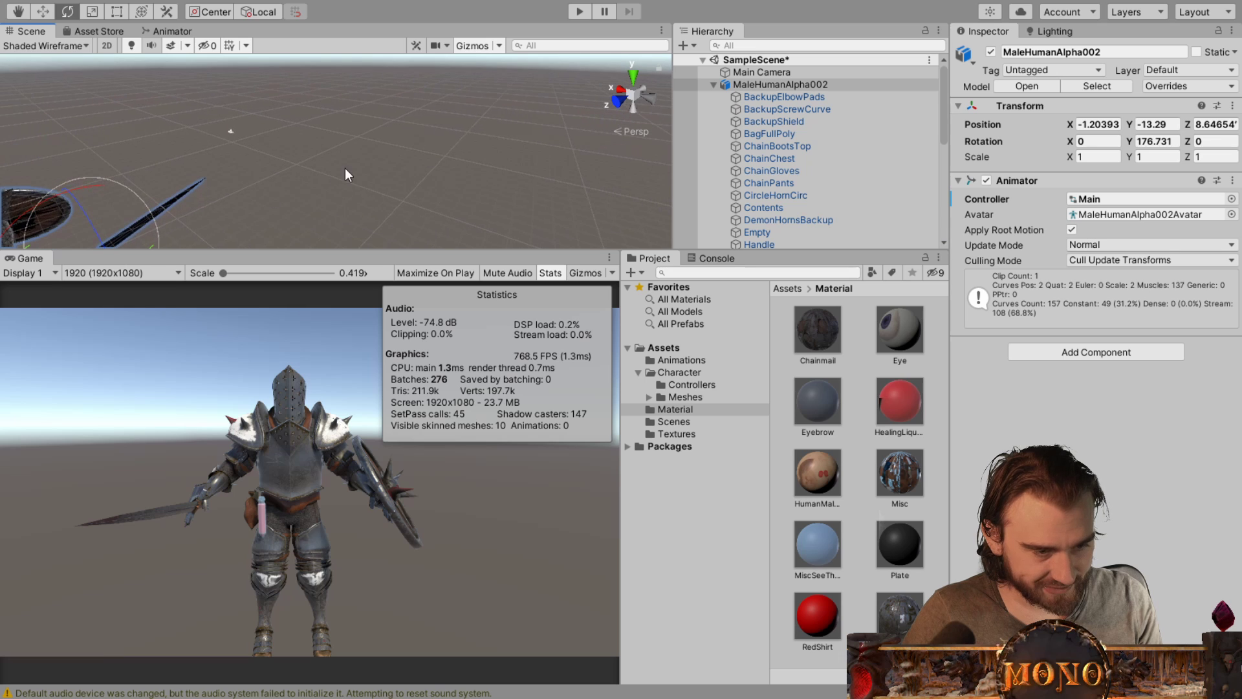
{"action": "middle_click_drag", "start_coordinate": [414, 169], "coordinate": [460, 163]}
{"action": "right_click_drag", "start_coordinate": [460, 164], "coordinate": [142, 188]}
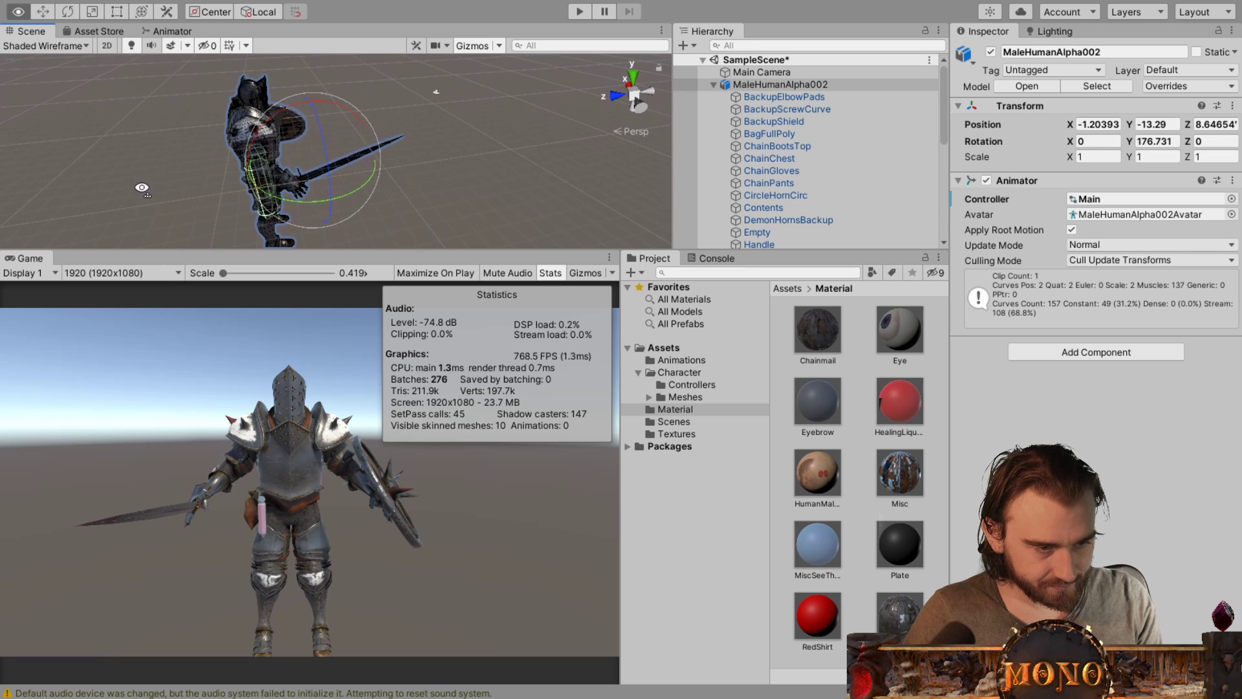
{"action": "middle_click_drag", "start_coordinate": [220, 178], "coordinate": [240, 155]}
{"action": "right_click_drag", "start_coordinate": [390, 125], "coordinate": [265, 123]}
{"action": "middle_click_drag", "start_coordinate": [249, 121], "coordinate": [161, 122]}
{"action": "scroll", "coordinate": [336, 138], "scroll_direction": "up", "scroll_amount": 4}
{"action": "scroll", "coordinate": [353, 131], "scroll_direction": "up", "scroll_amount": 1}
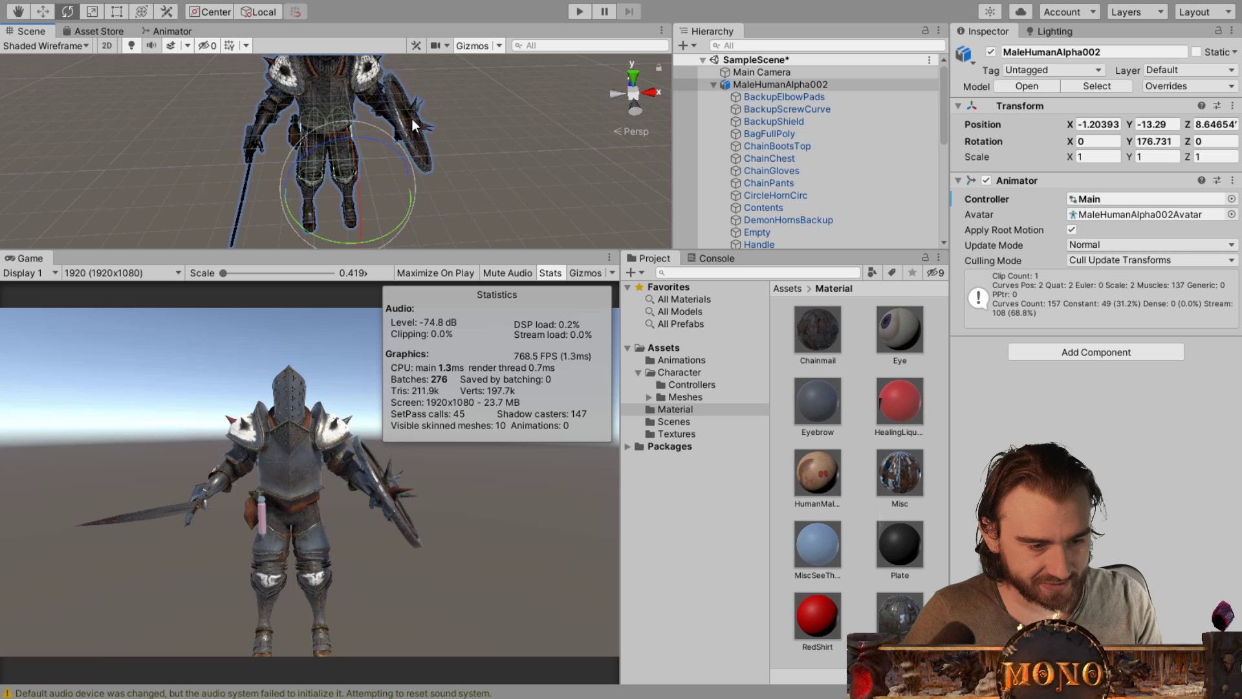
Step: Run the scene in play mode and rotate the animated knight around its vertical axis to about 121 degrees
{"action": "left_click", "coordinate": [579, 11]}
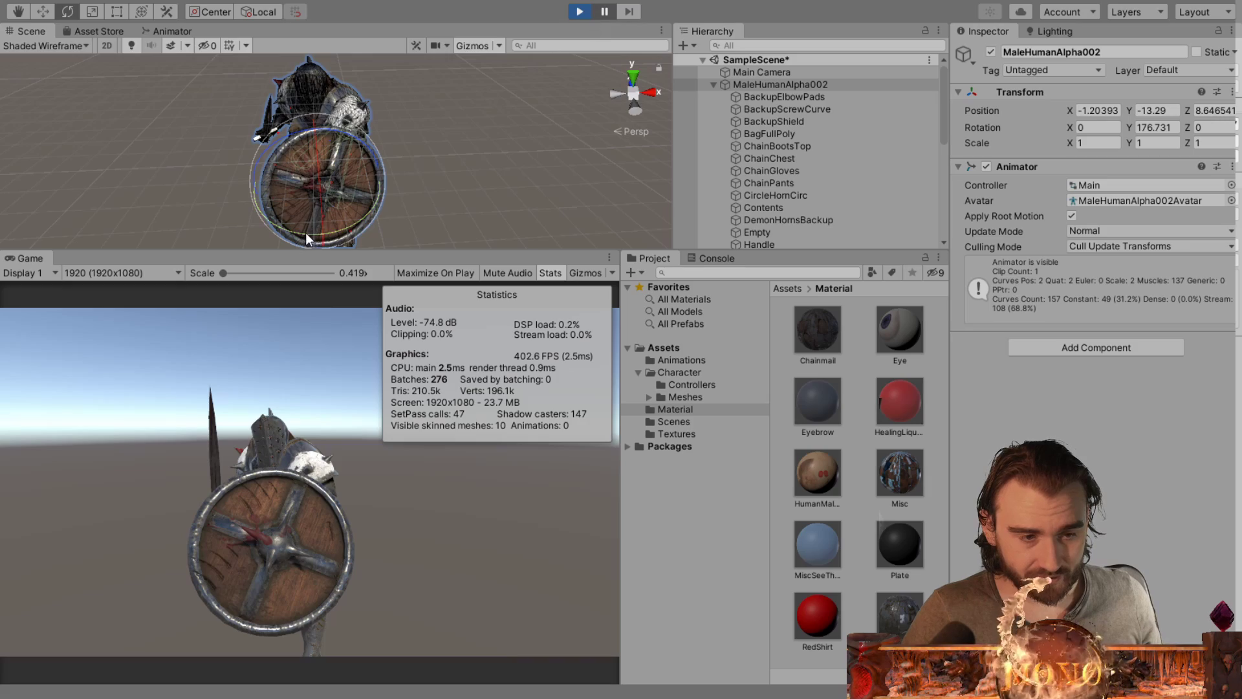
{"action": "mouse_move", "coordinate": [332, 230]}
{"action": "left_mouse_down"}
{"action": "mouse_move", "coordinate": [297, 219]}
{"action": "mouse_move", "coordinate": [479, 230]}
{"action": "mouse_move", "coordinate": [64, 243]}
{"action": "mouse_move", "coordinate": [346, 233]}
{"action": "left_mouse_up"}
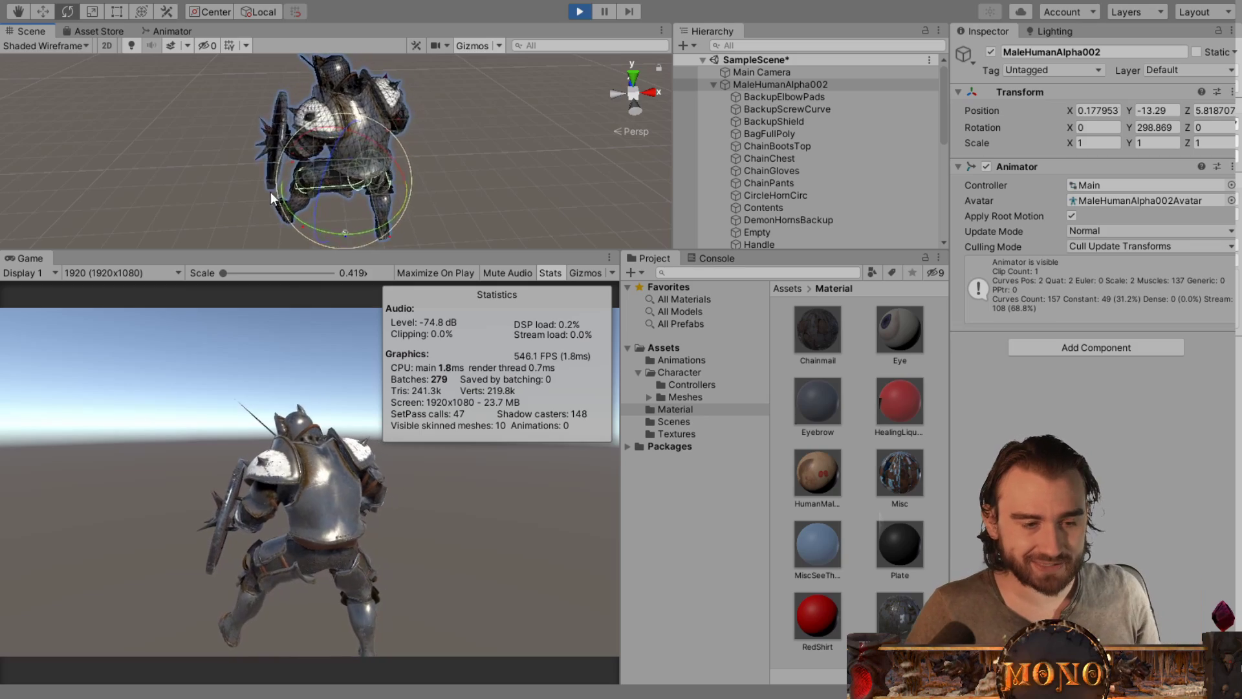
{"action": "left_click_drag", "start_coordinate": [299, 220], "coordinate": [507, 231]}
{"action": "key", "text": "ctrl+z"}
{"action": "left_click_drag", "start_coordinate": [341, 233], "coordinate": [764, 111]}
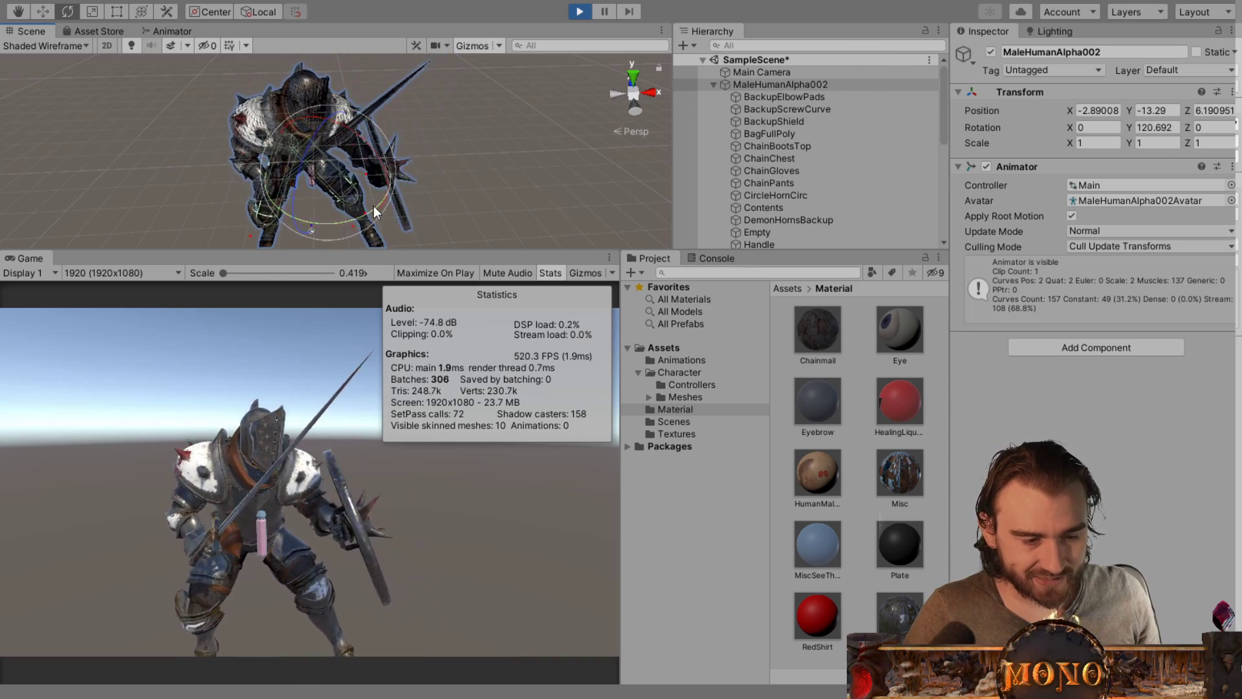
Step: Pause the running scene and deactivate the knight's chest plate, Plate.006
{"action": "left_click", "coordinate": [607, 13]}
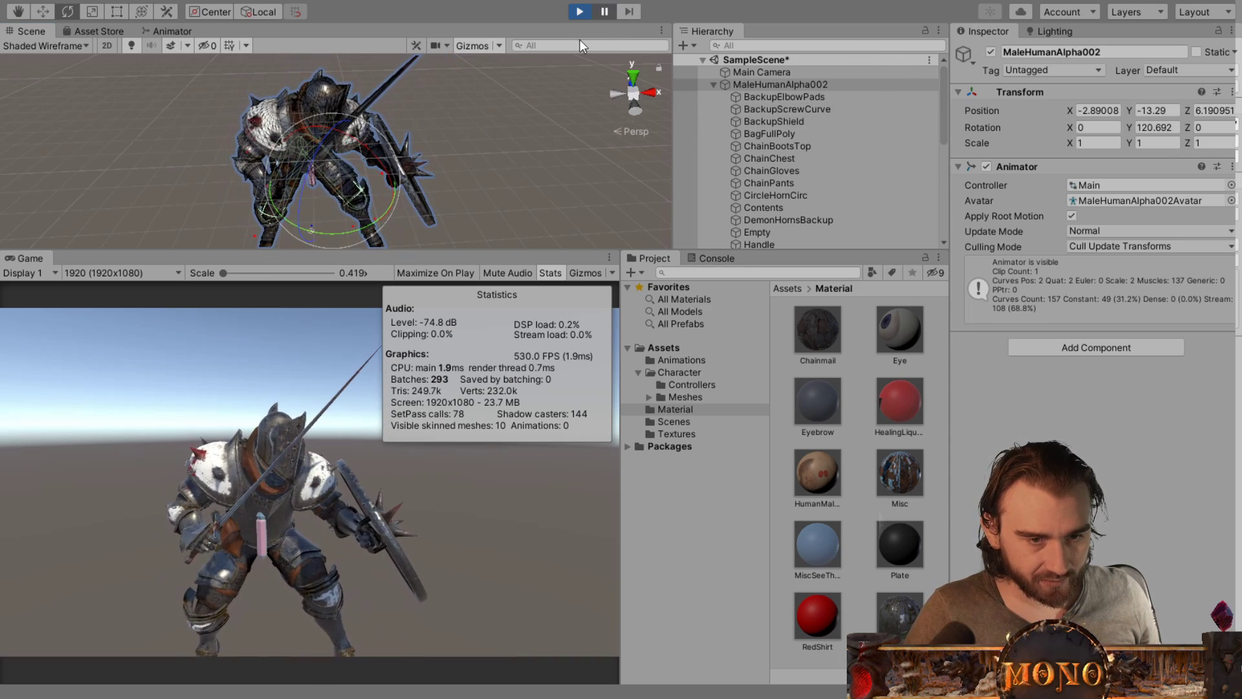
{"action": "left_click", "coordinate": [298, 113]}
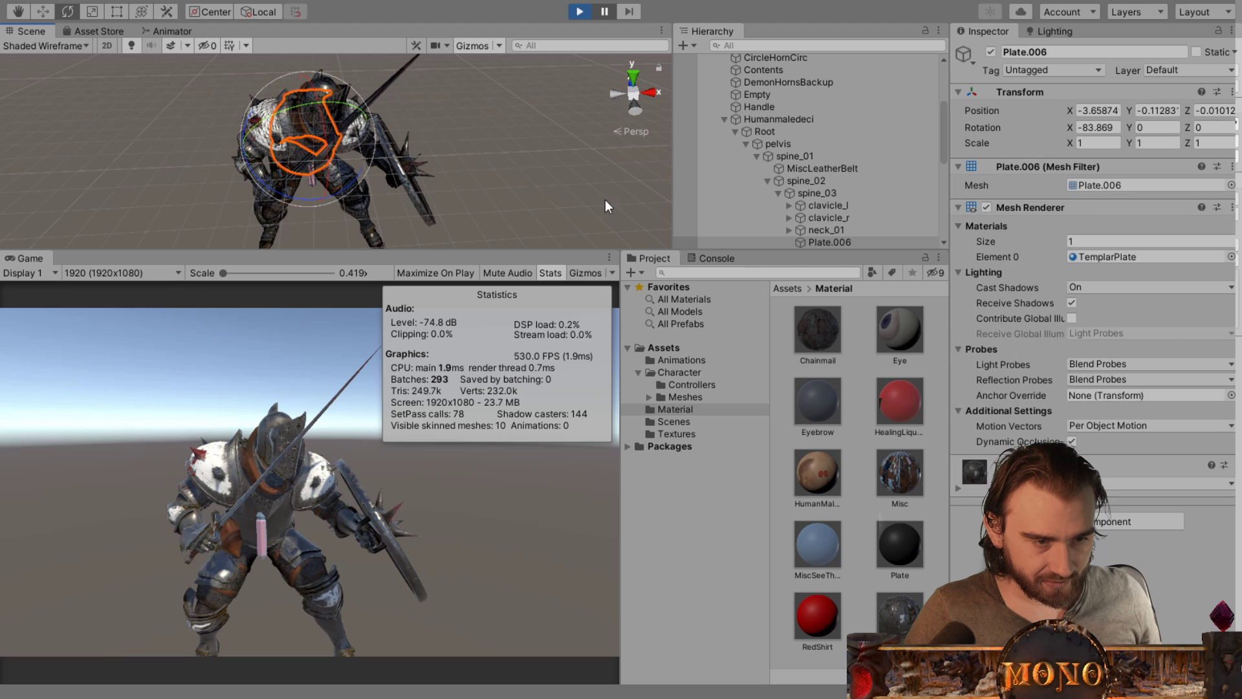
{"action": "left_click", "coordinate": [991, 52]}
{"action": "middle_click_drag", "start_coordinate": [402, 199], "coordinate": [397, 181]}
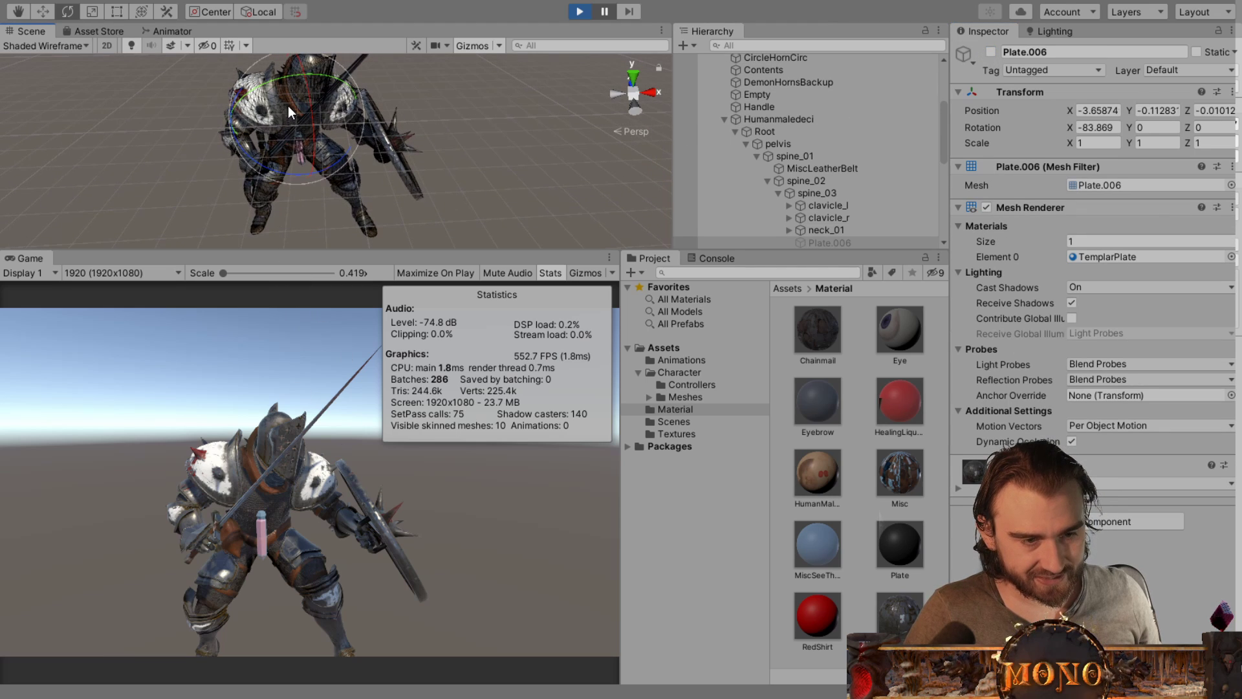
{"action": "scroll", "coordinate": [327, 72], "scroll_direction": "down", "scroll_amount": 2}
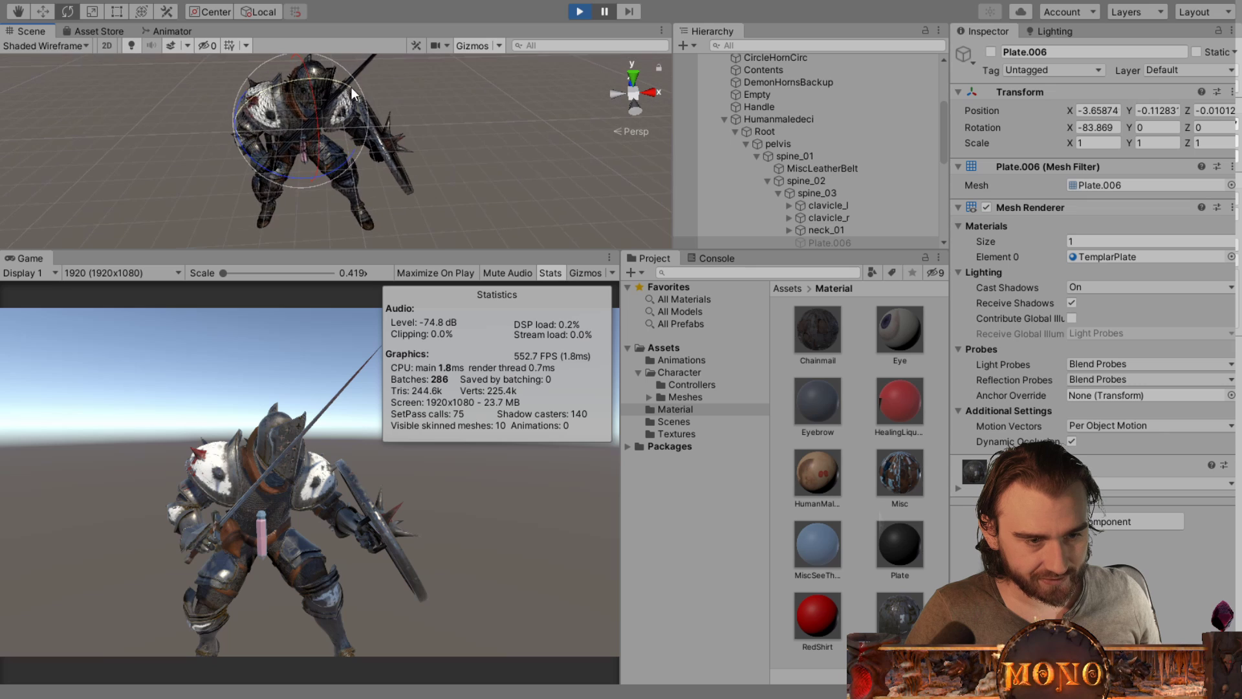
{"action": "left_click", "coordinate": [463, 121]}
Step: Deactivate the knight's helmet, Plate.013, to expose the head
{"action": "left_click", "coordinate": [324, 88]}
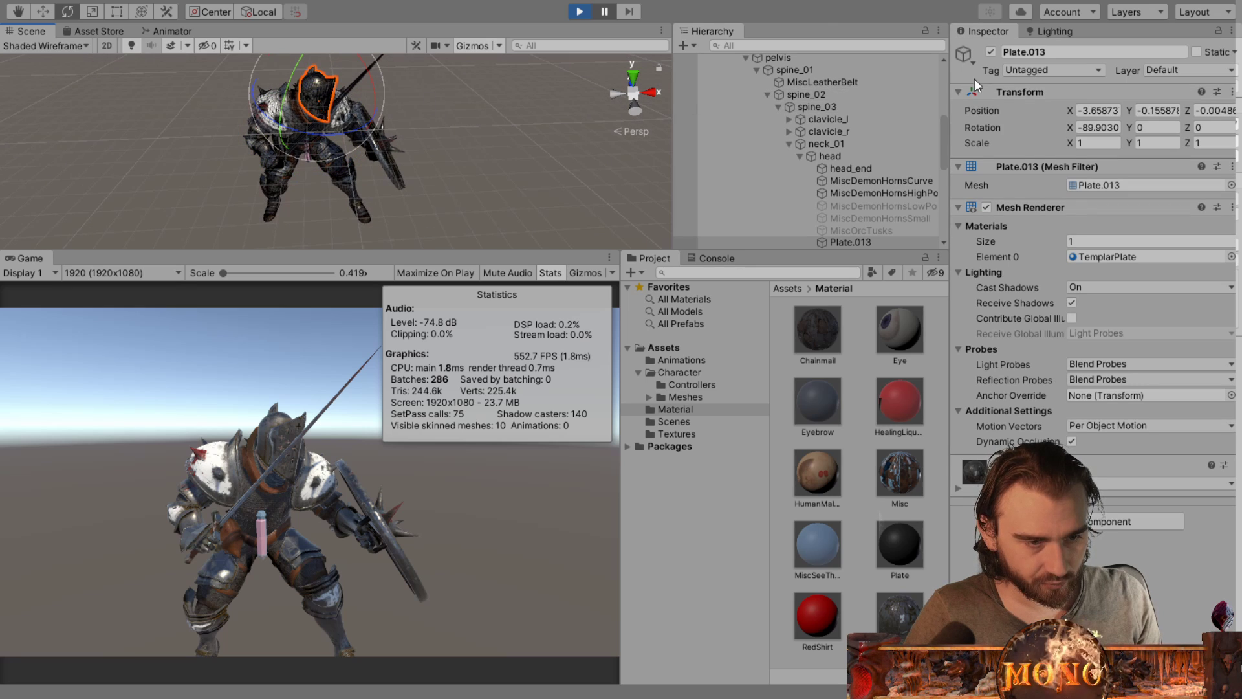
{"action": "left_click", "coordinate": [990, 52]}
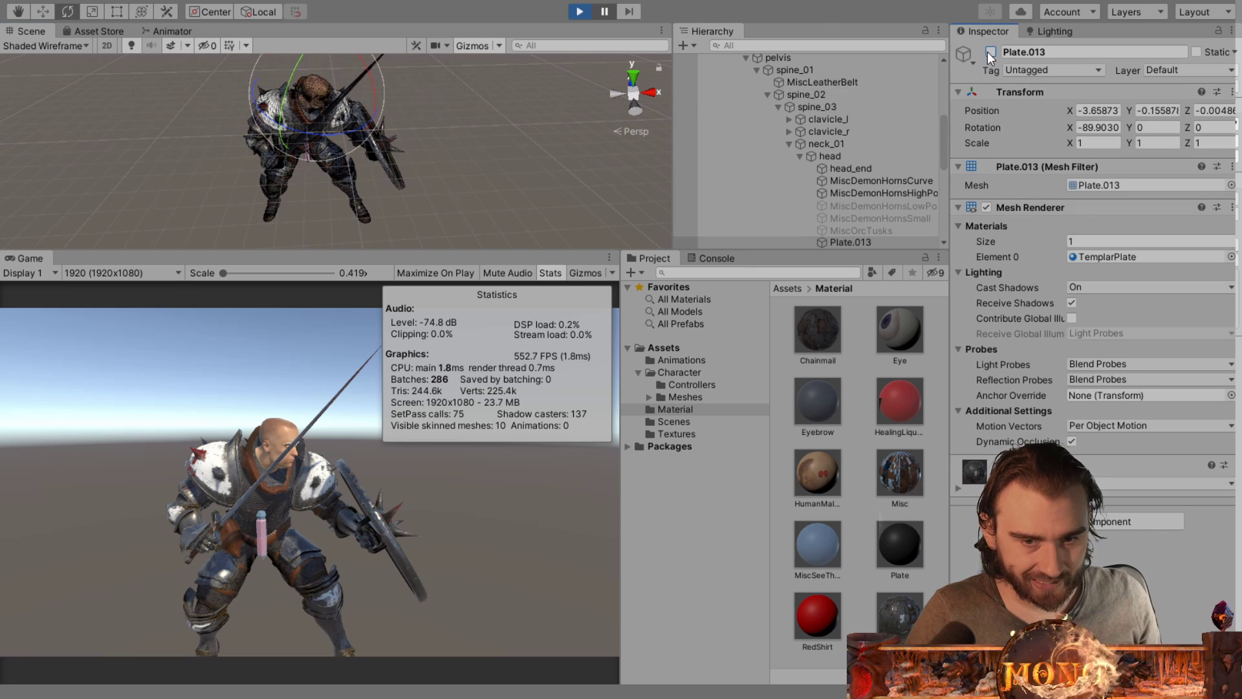
{"action": "left_click", "coordinate": [506, 182]}
Step: Deactivate the leather neck piece, MiscLeatherNeck, around the knight's collar
{"action": "left_click", "coordinate": [305, 106]}
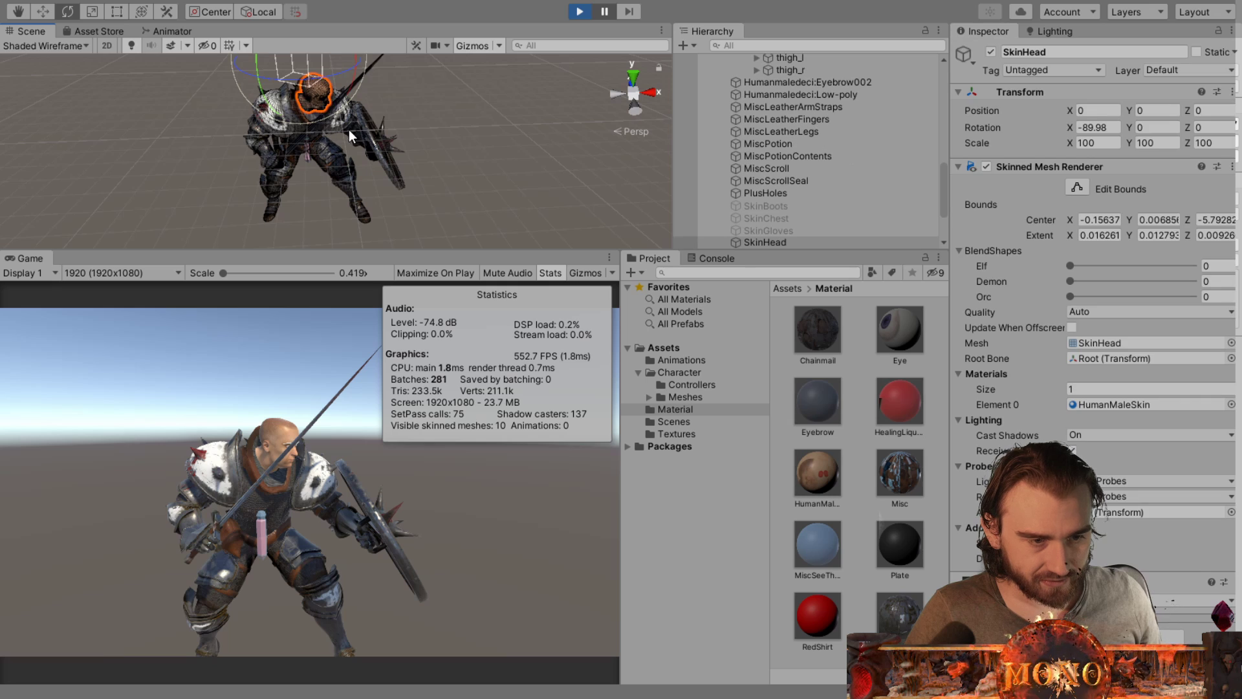
{"action": "left_click", "coordinate": [460, 168]}
{"action": "left_click", "coordinate": [301, 112]}
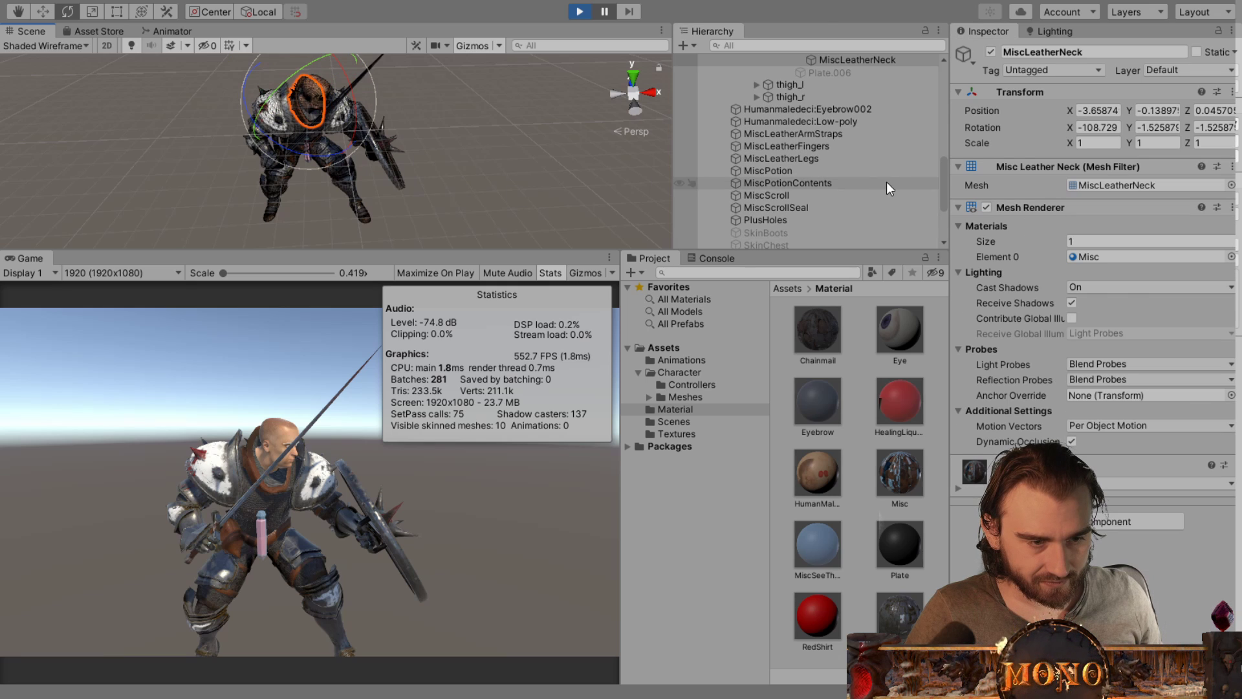
{"action": "left_click", "coordinate": [991, 52]}
Step: Deactivate both of the knight's shoulder plates, Plate.007 and Plate.008
{"action": "left_click", "coordinate": [293, 119]}
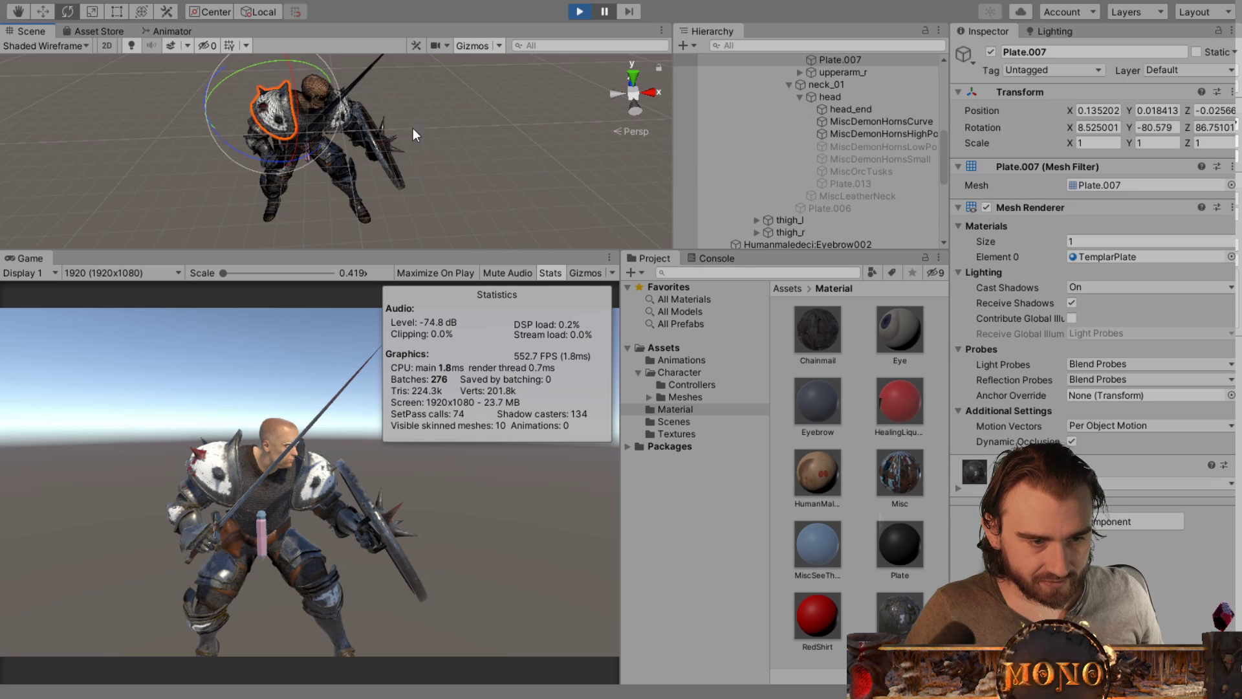
{"action": "left_click", "coordinate": [991, 52]}
{"action": "left_click", "coordinate": [557, 189]}
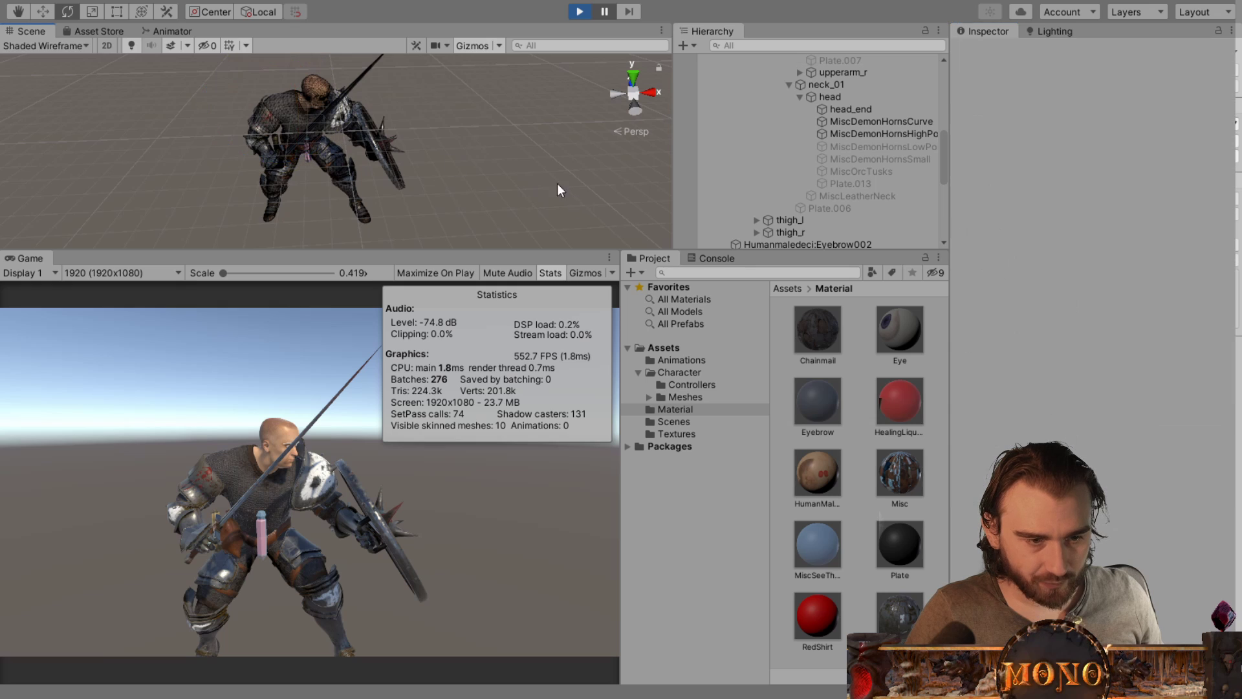
{"action": "left_click", "coordinate": [353, 118]}
{"action": "left_click", "coordinate": [991, 52]}
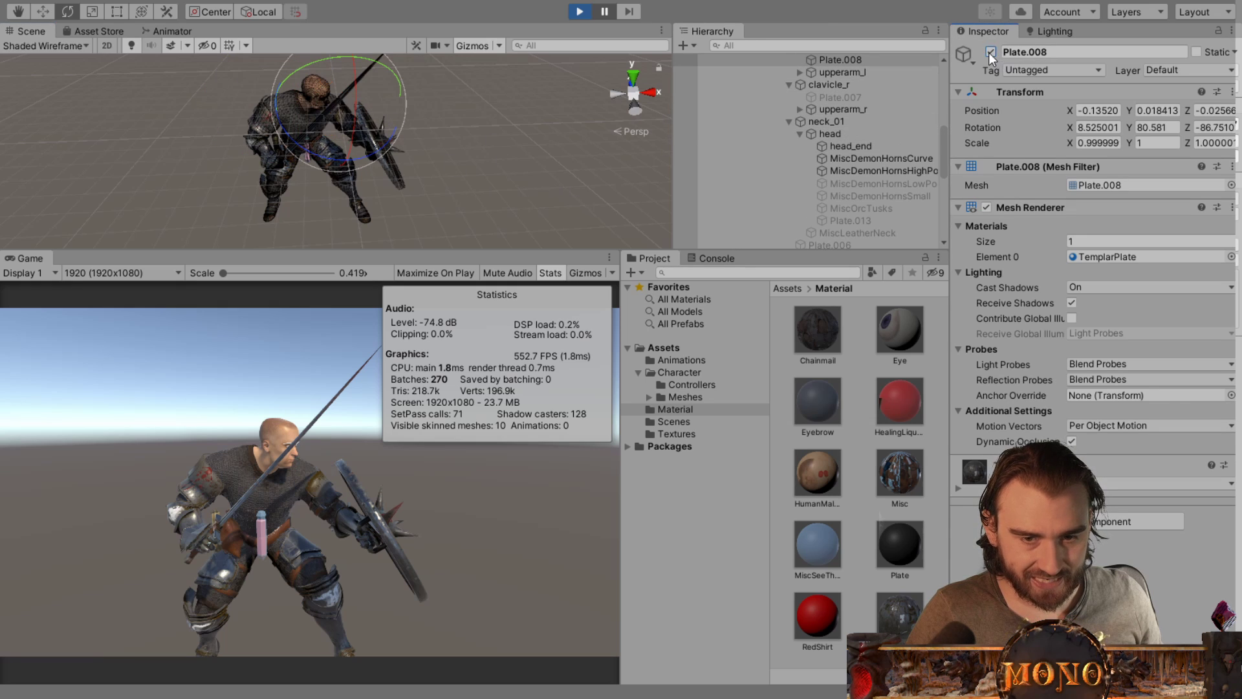
{"action": "left_click", "coordinate": [462, 201]}
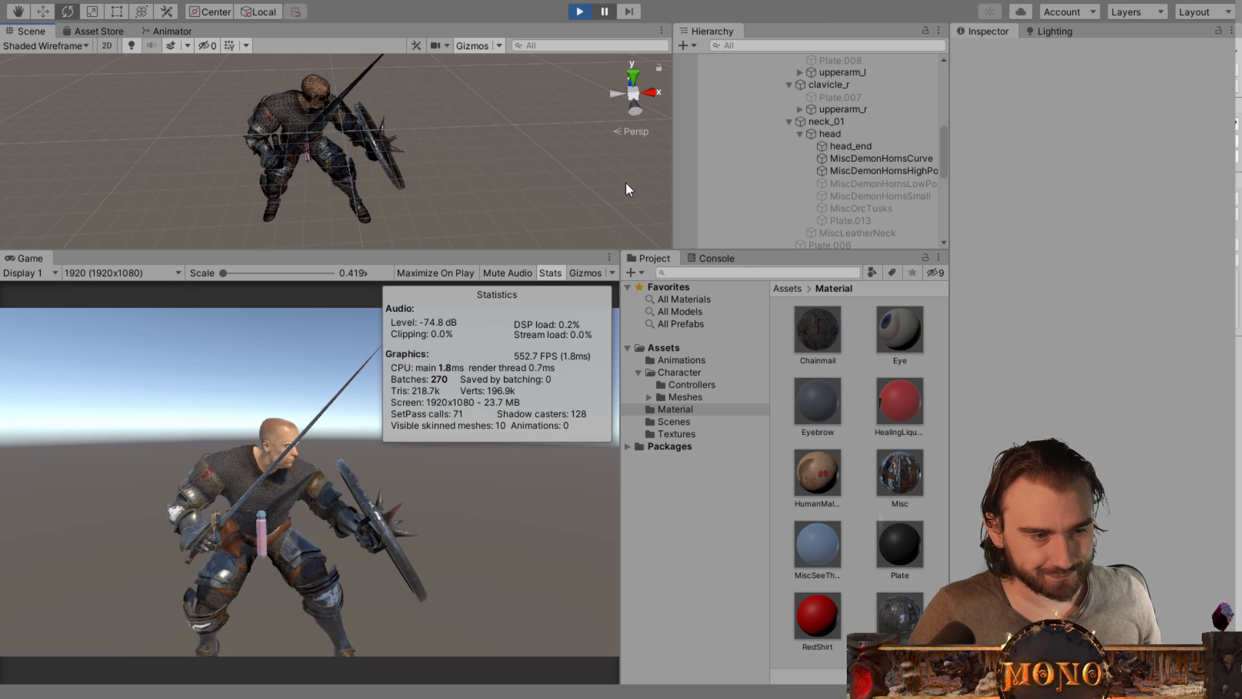
Step: Inspect the knight's ChainChest mesh and its Chainmail material, then clear the selection
{"action": "left_click", "coordinate": [298, 112]}
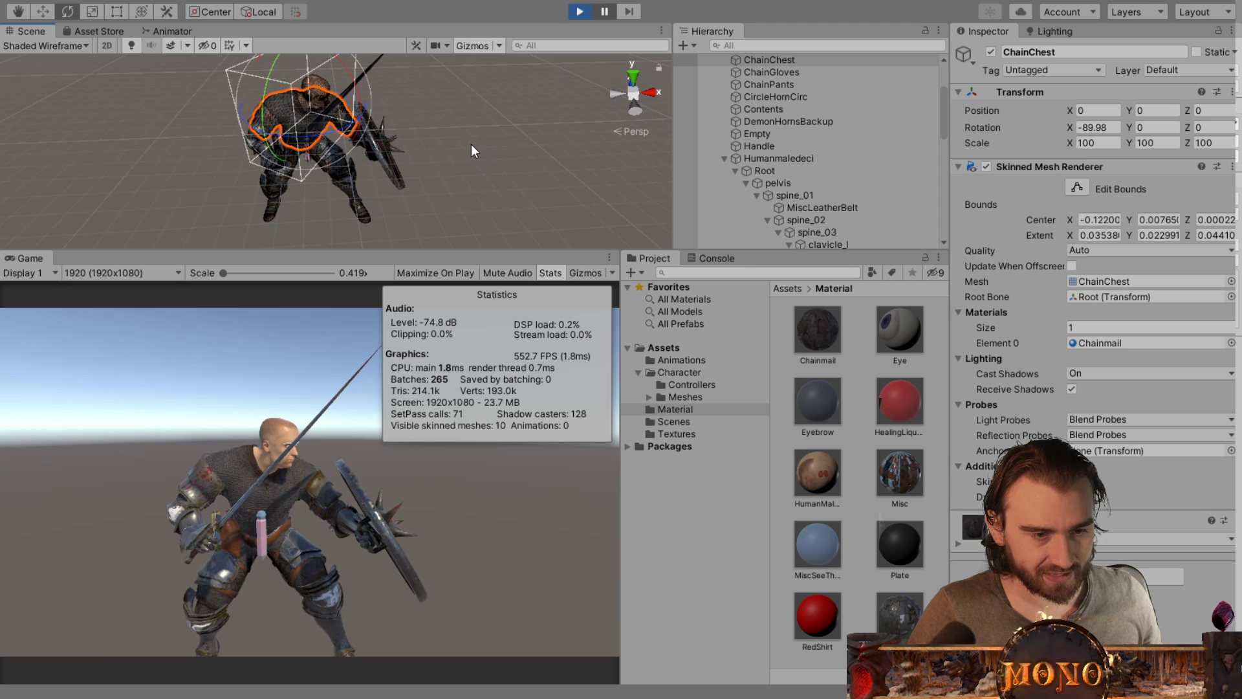
{"action": "scroll", "coordinate": [764, 86], "scroll_direction": "up", "scroll_amount": 3}
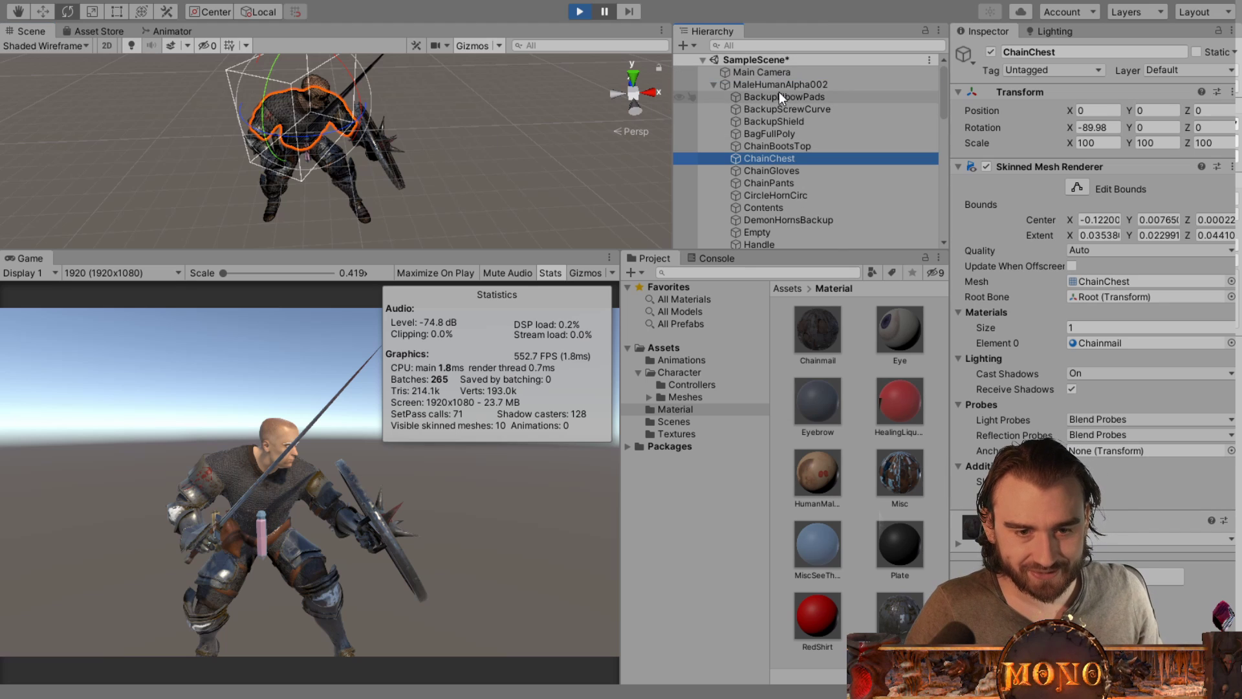
{"action": "left_click", "coordinate": [443, 142]}
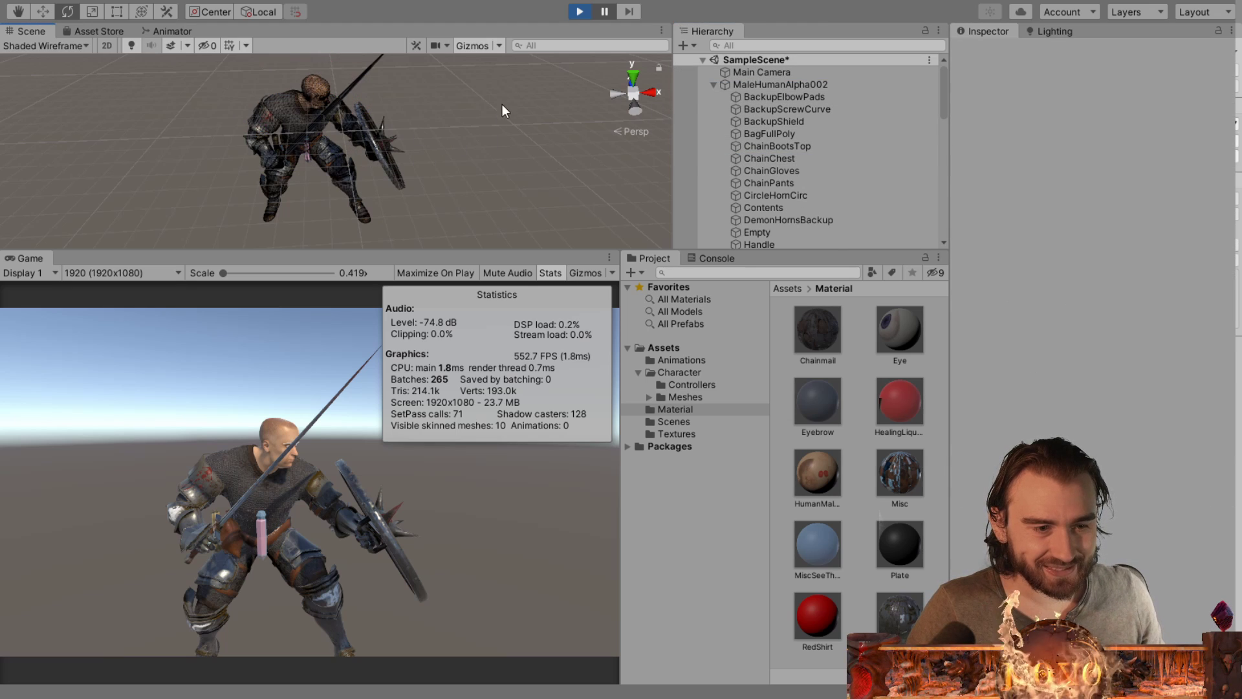
{"action": "scroll", "coordinate": [466, 115], "scroll_direction": "down", "scroll_amount": 2}
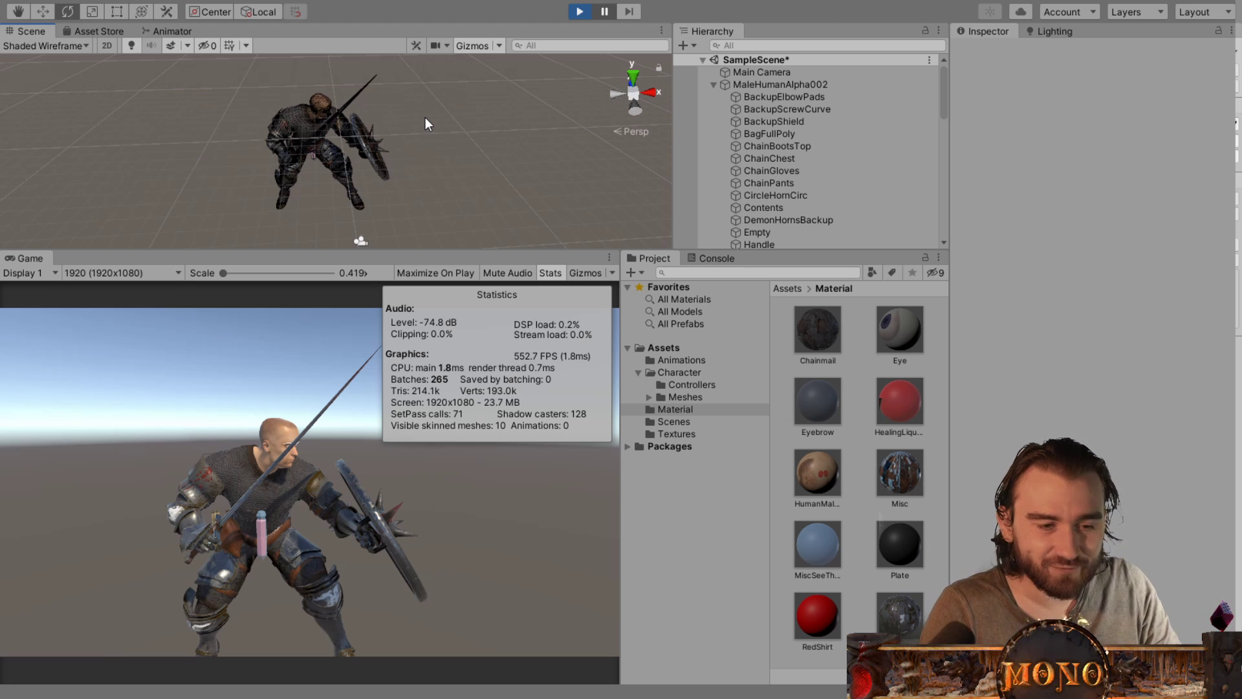
{"action": "scroll", "coordinate": [425, 117], "scroll_direction": "down", "scroll_amount": 5}
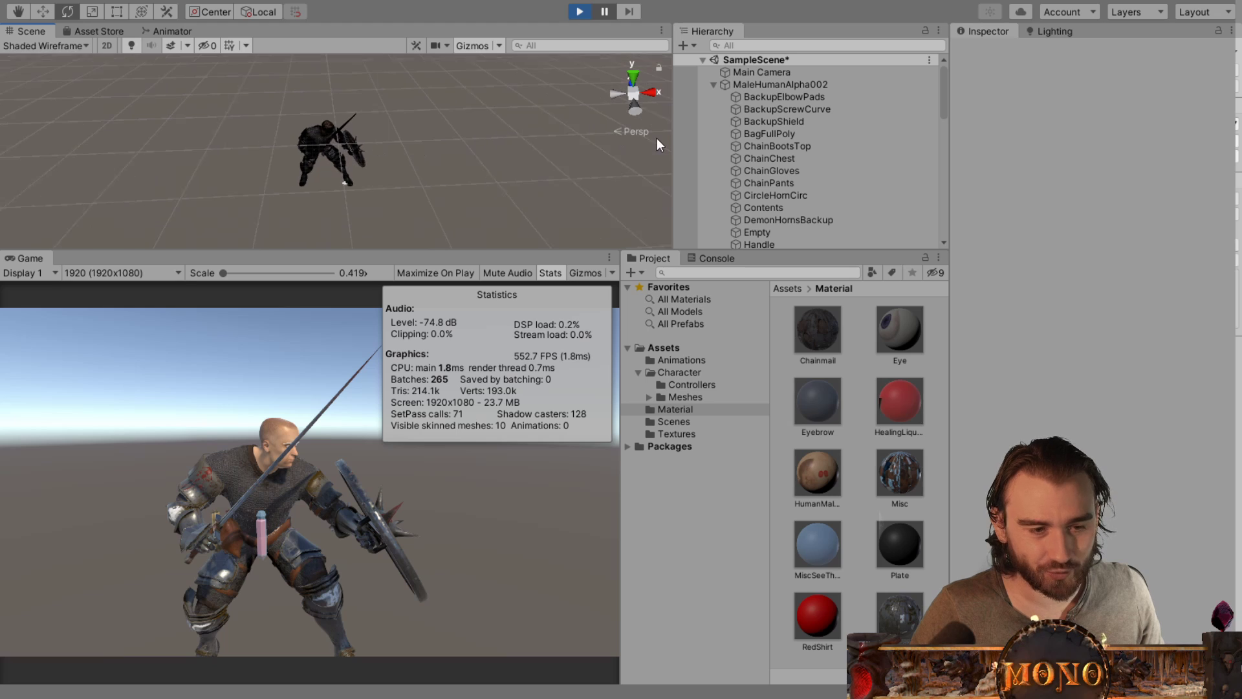
Step: Rotate the whole MaleHumanAlpha002 character about its vertical axis so the knight's back faces the game camera
{"action": "left_click", "coordinate": [755, 85]}
{"action": "left_click_drag", "start_coordinate": [330, 197], "coordinate": [803, 149]}
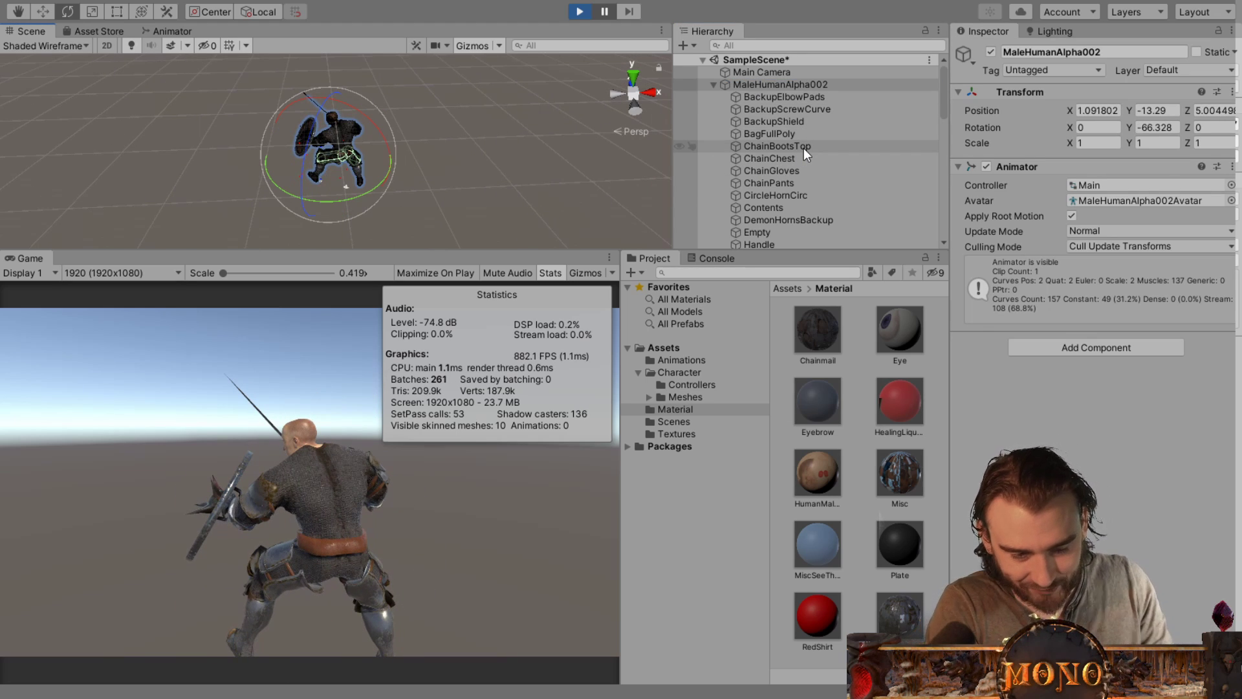
{"action": "scroll", "coordinate": [393, 179], "scroll_direction": "up", "scroll_amount": 3}
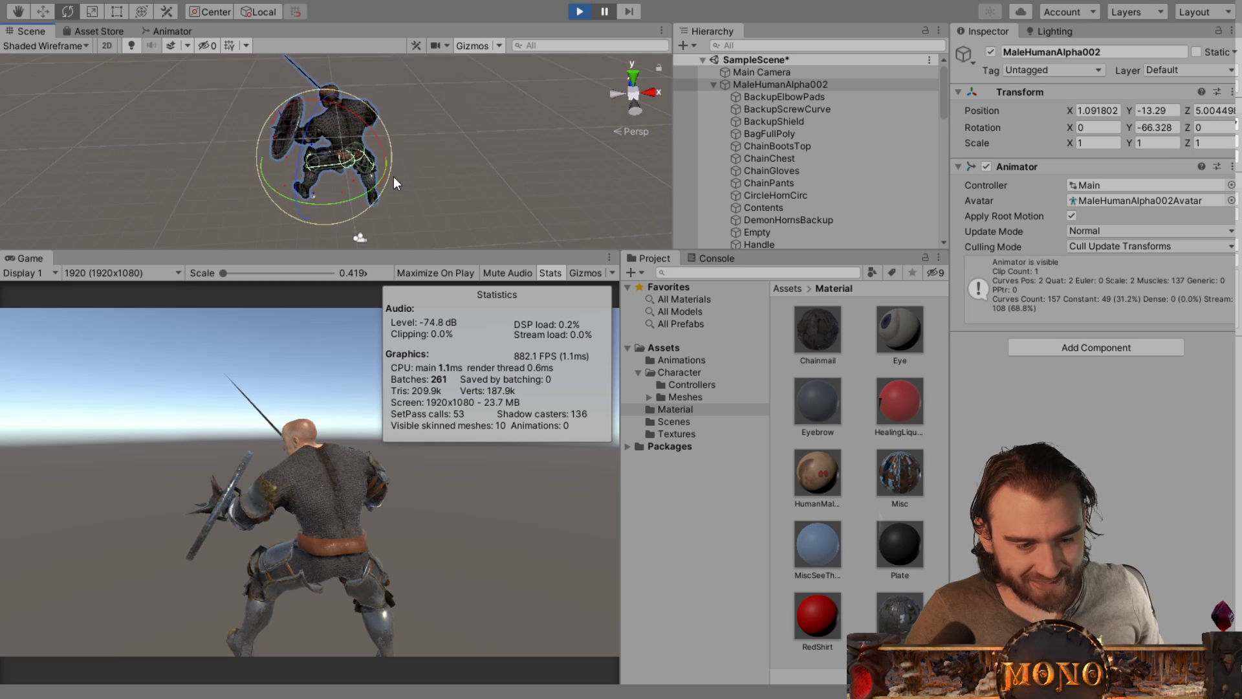
{"action": "left_click_drag", "start_coordinate": [393, 176], "coordinate": [362, 290]}
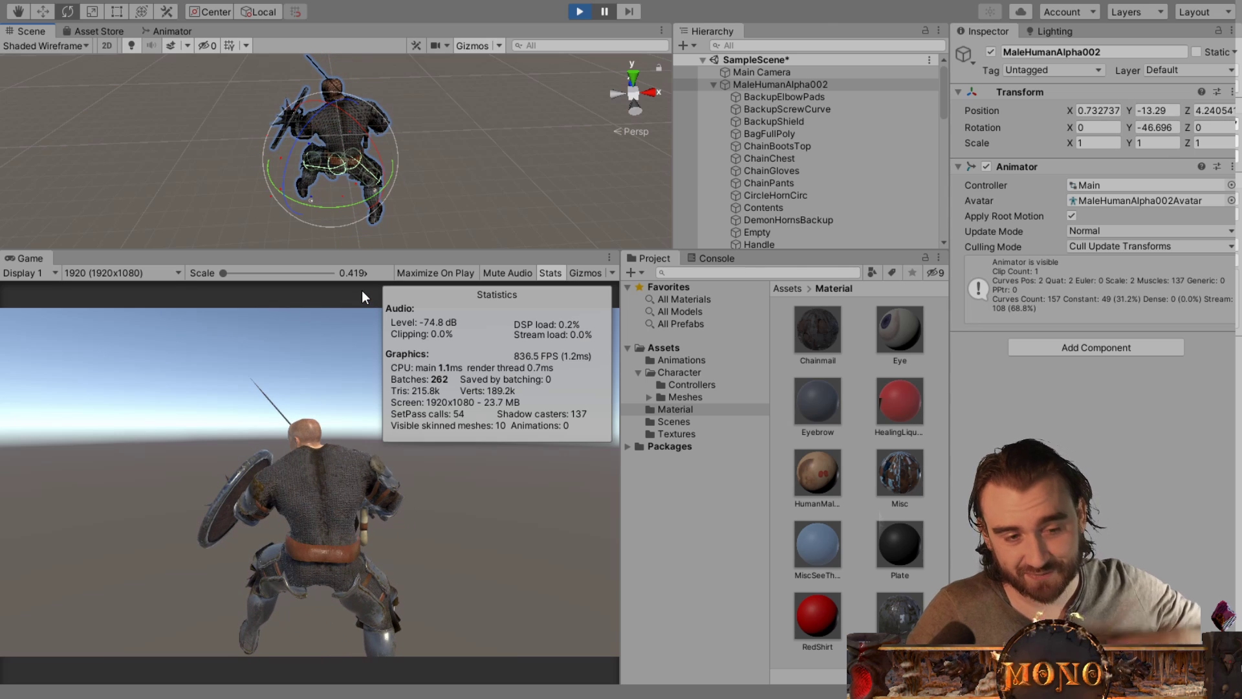
{"action": "left_click", "coordinate": [488, 203]}
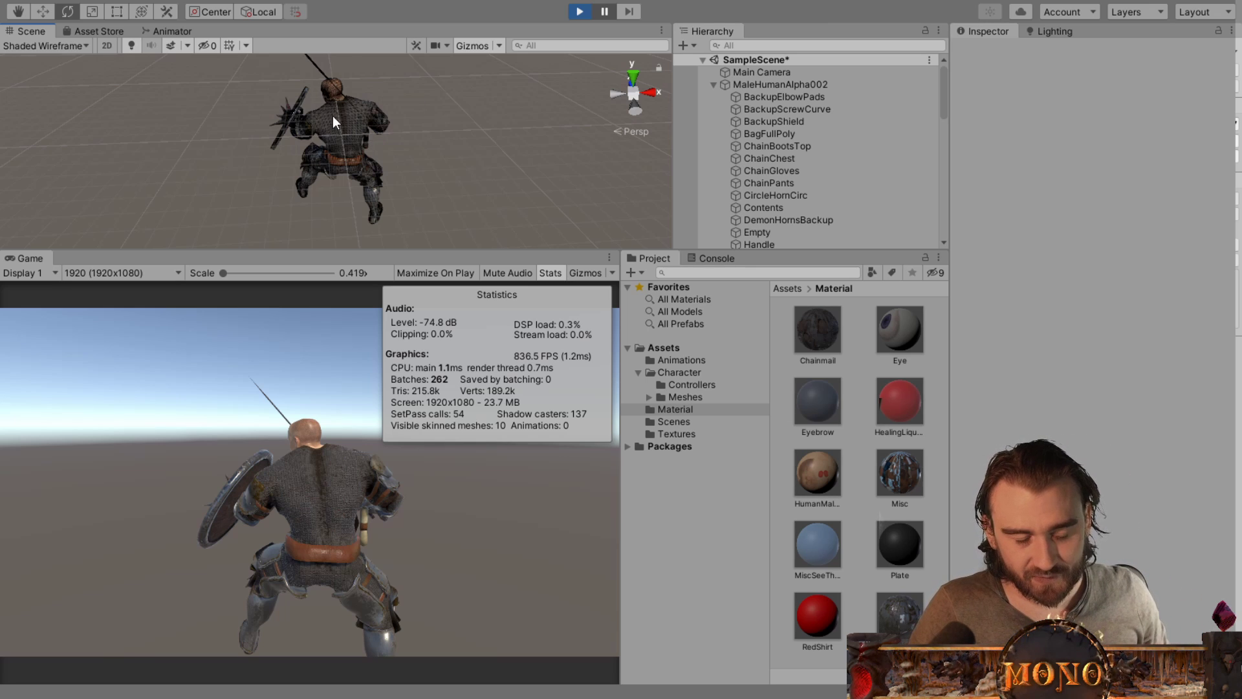
Step: Swap the knight's chainmail shirt for bare skin by deactivating ChainChest and activating SkinChest
{"action": "left_click", "coordinate": [338, 118]}
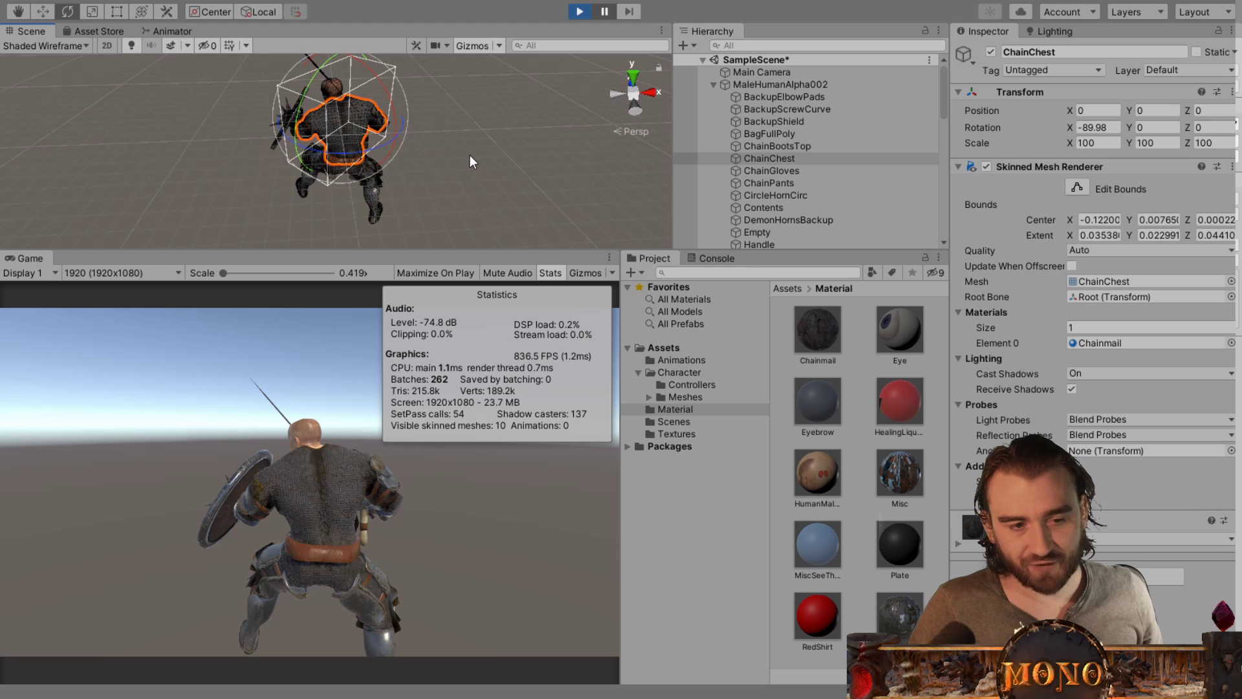
{"action": "left_click", "coordinate": [991, 51]}
{"action": "scroll", "coordinate": [816, 187], "scroll_direction": "down", "scroll_amount": 10}
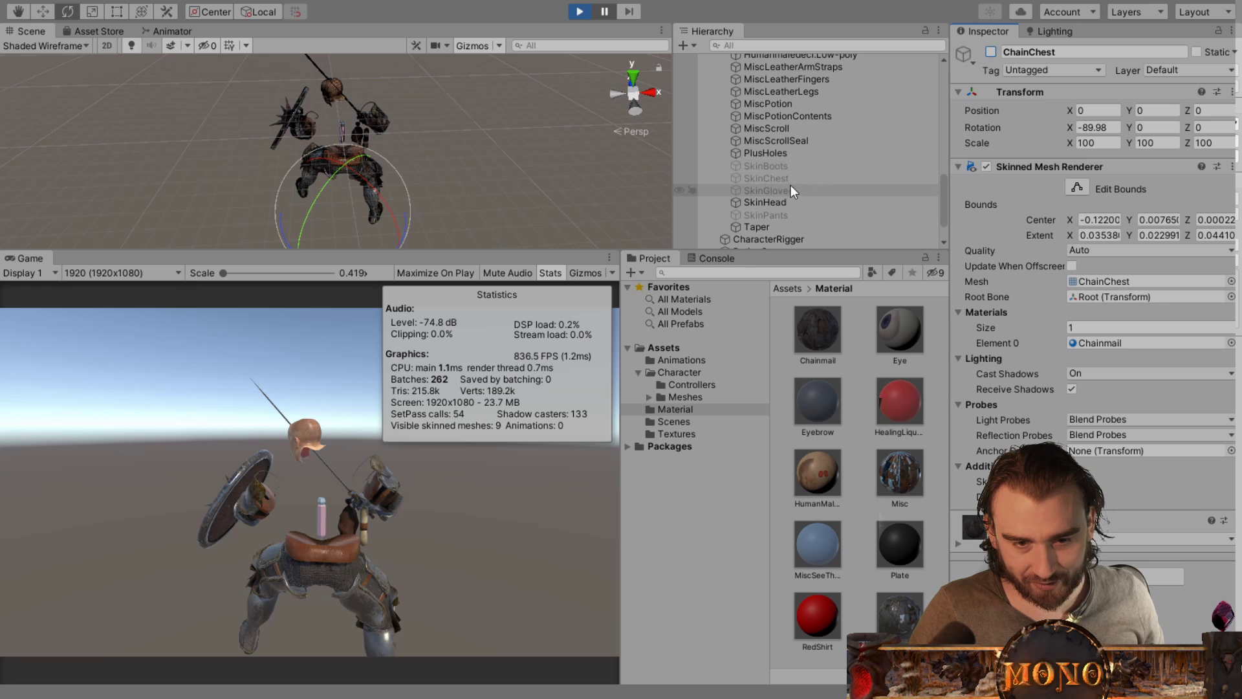
{"action": "left_click", "coordinate": [800, 180]}
{"action": "left_click", "coordinate": [991, 52]}
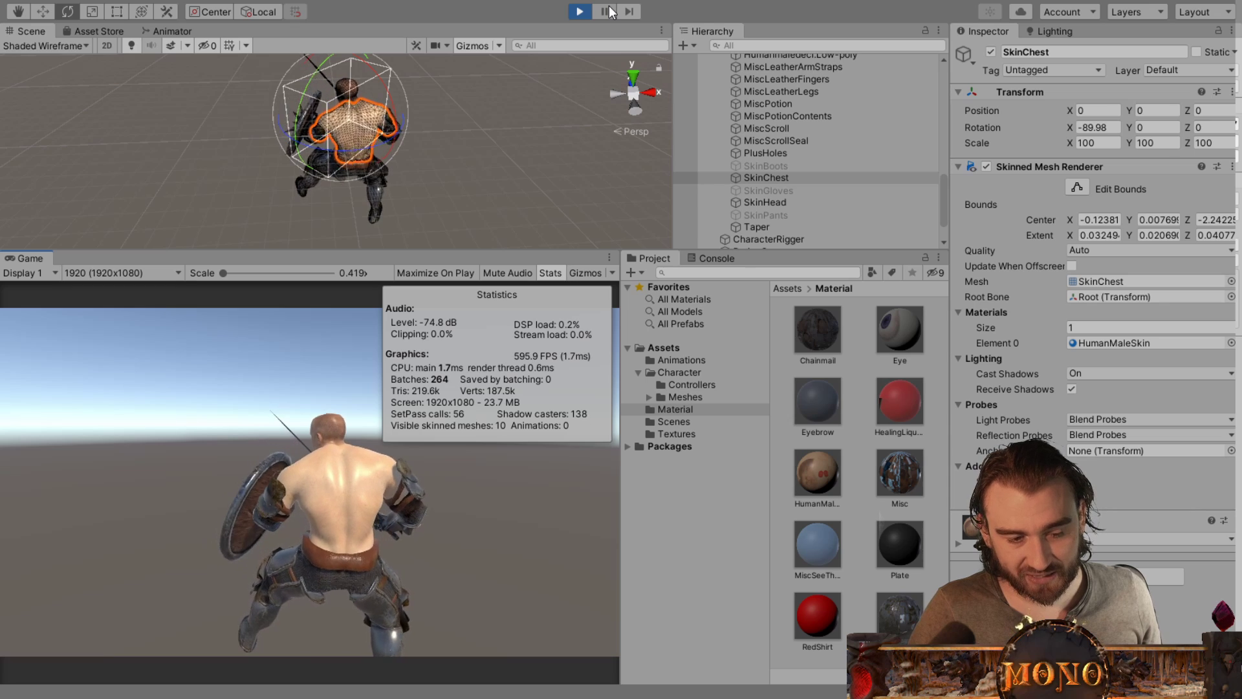
Step: Reactivate the ChainChest mesh under MaleHumanAlpha002 to put the chainmail back on the torso
{"action": "scroll", "coordinate": [832, 168], "scroll_direction": "up", "scroll_amount": 10}
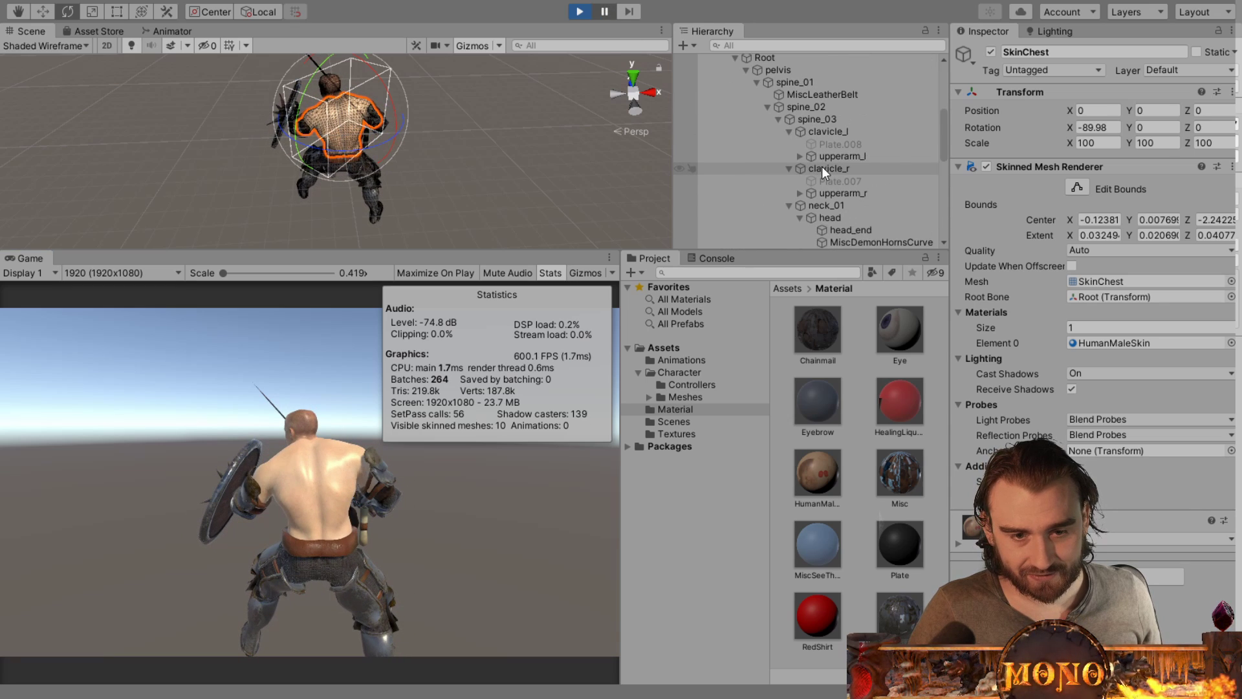
{"action": "scroll", "coordinate": [863, 162], "scroll_direction": "down", "scroll_amount": 5}
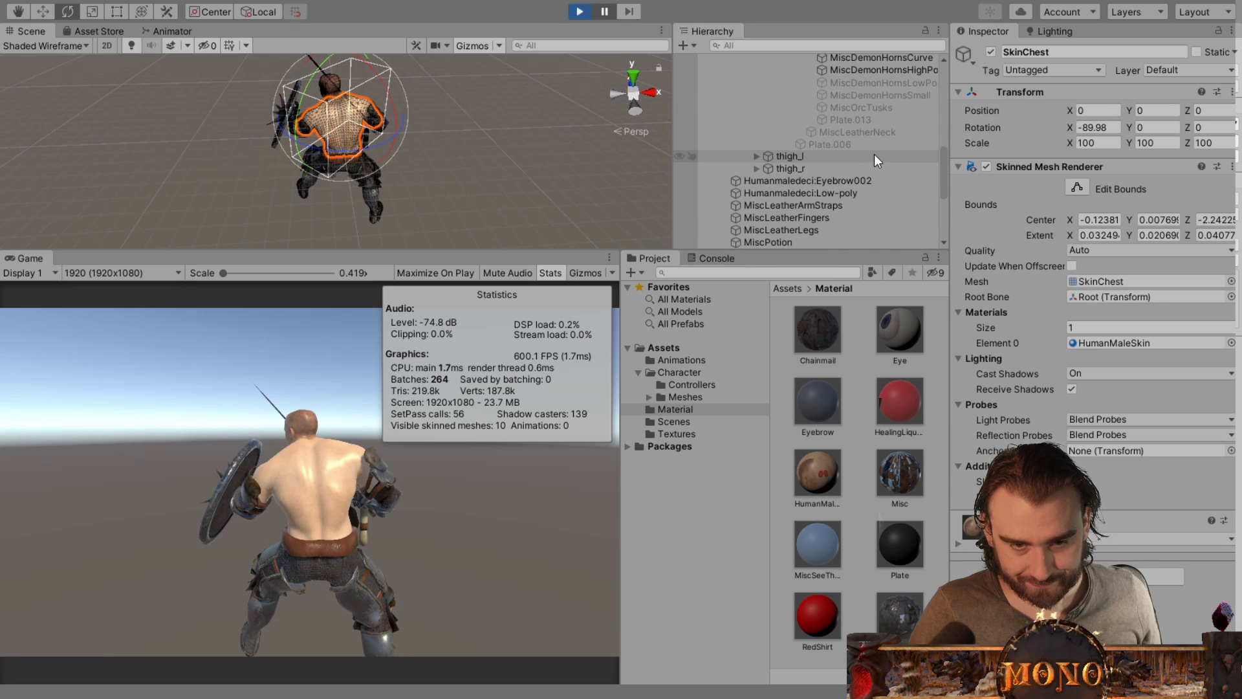
{"action": "scroll", "coordinate": [875, 156], "scroll_direction": "up", "scroll_amount": 4}
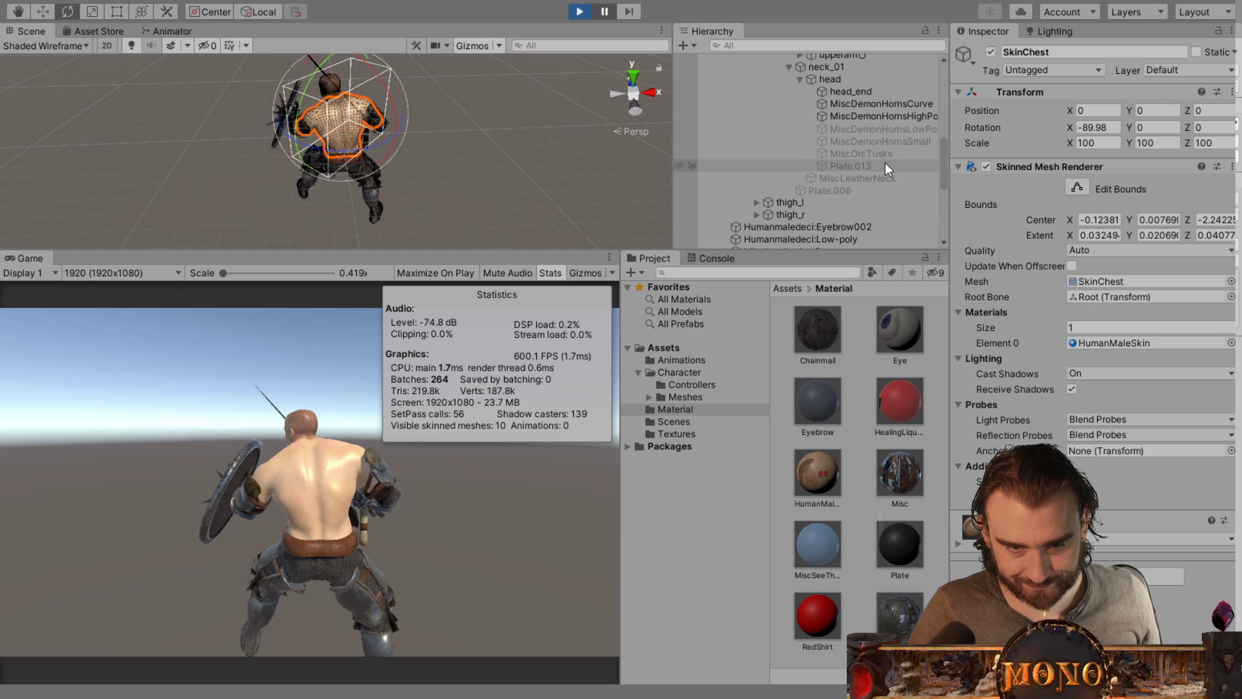
{"action": "scroll", "coordinate": [885, 173], "scroll_direction": "up", "scroll_amount": 4}
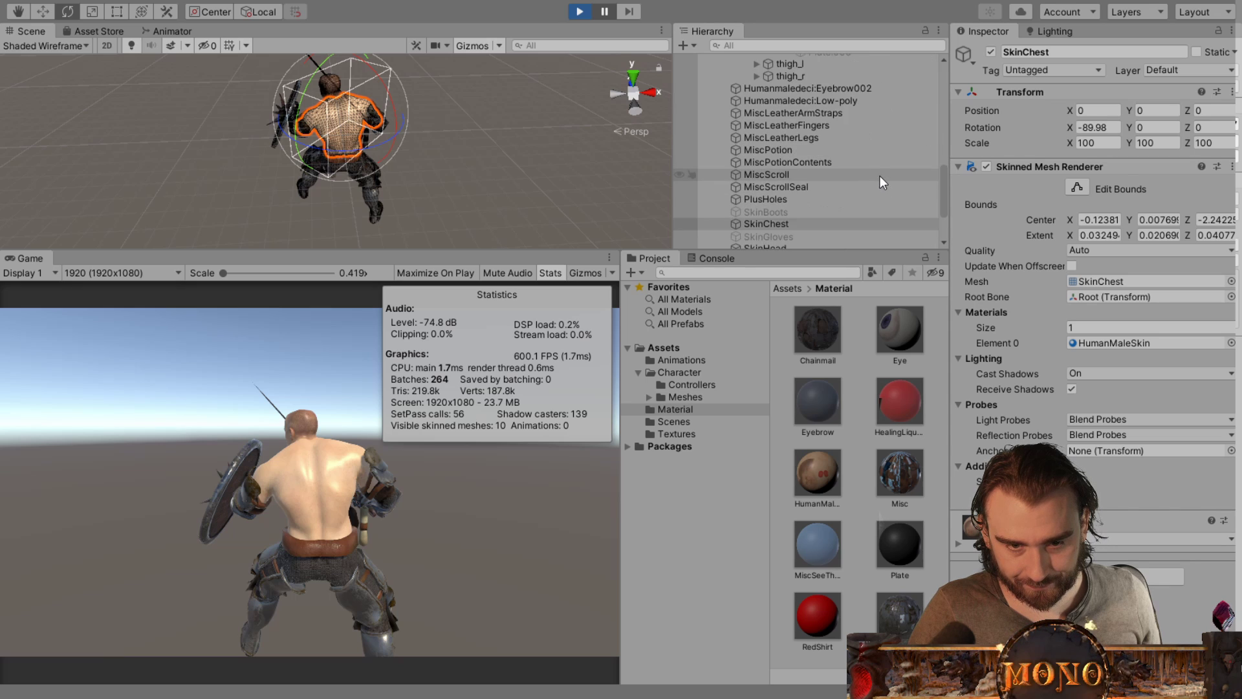
{"action": "scroll", "coordinate": [872, 166], "scroll_direction": "up", "scroll_amount": 8}
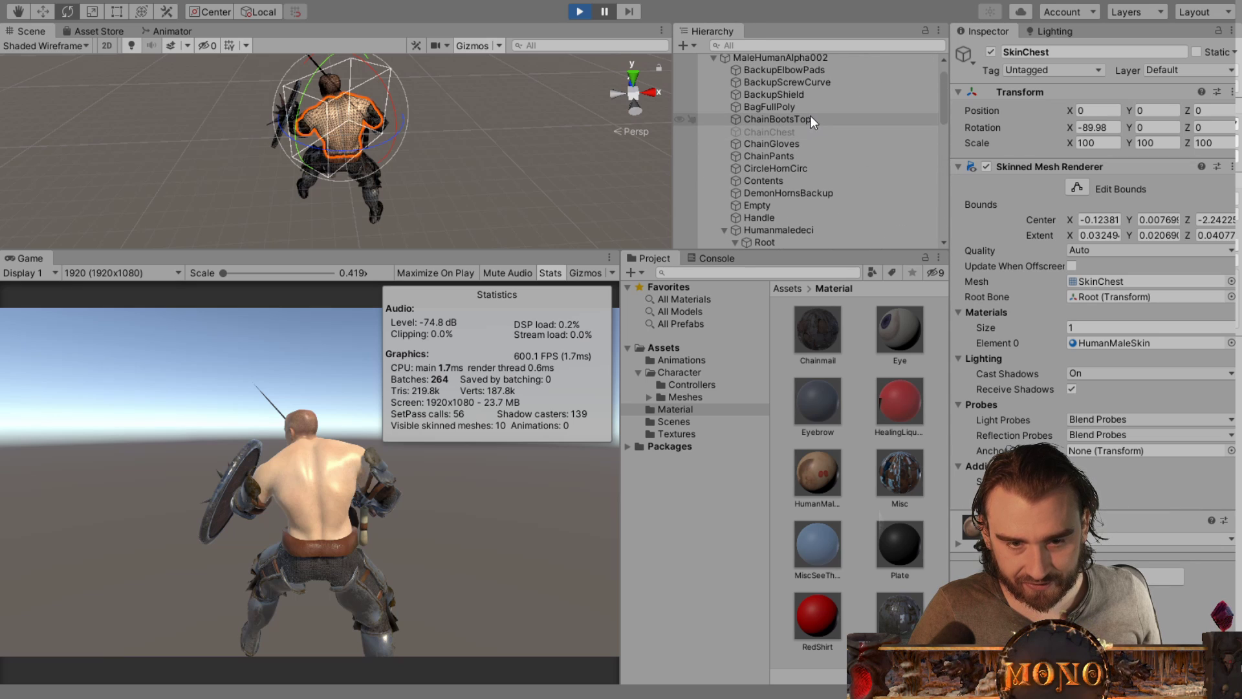
{"action": "left_click", "coordinate": [810, 132]}
{"action": "left_click", "coordinate": [991, 51]}
Step: Deactivate the SkinChest mesh hidden under the chainmail
{"action": "scroll", "coordinate": [776, 191], "scroll_direction": "down", "scroll_amount": 15}
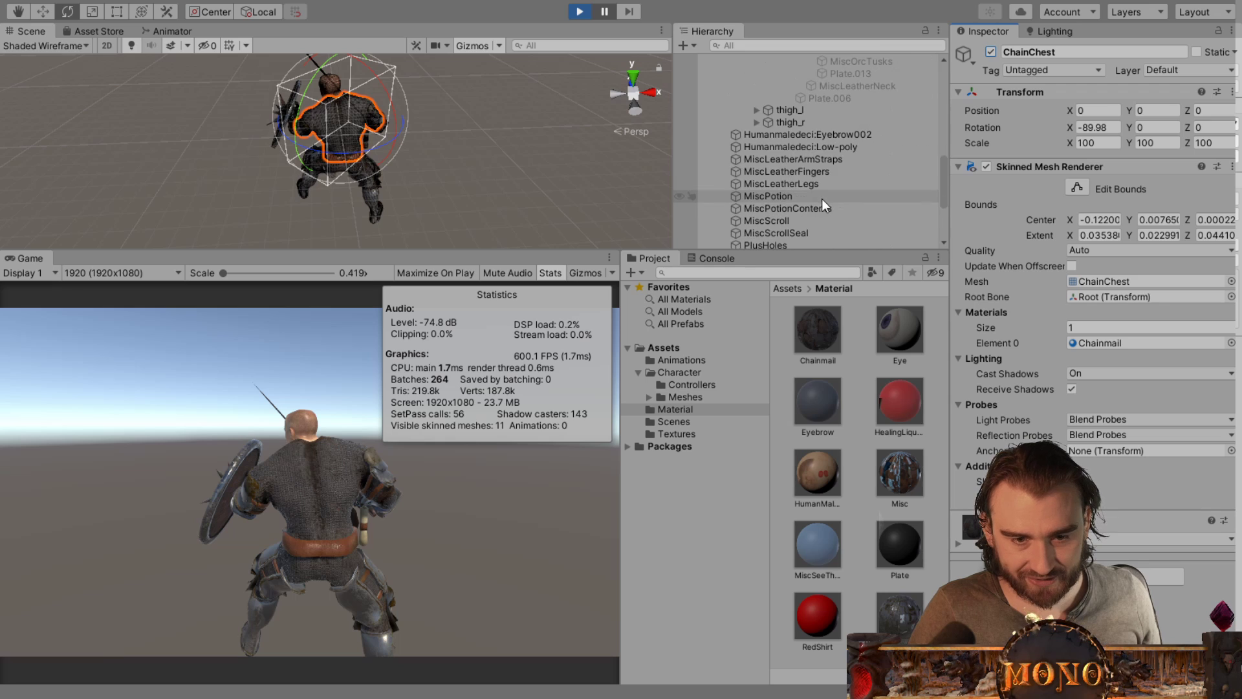
{"action": "scroll", "coordinate": [800, 195], "scroll_direction": "down", "scroll_amount": 4}
{"action": "left_click", "coordinate": [798, 177]}
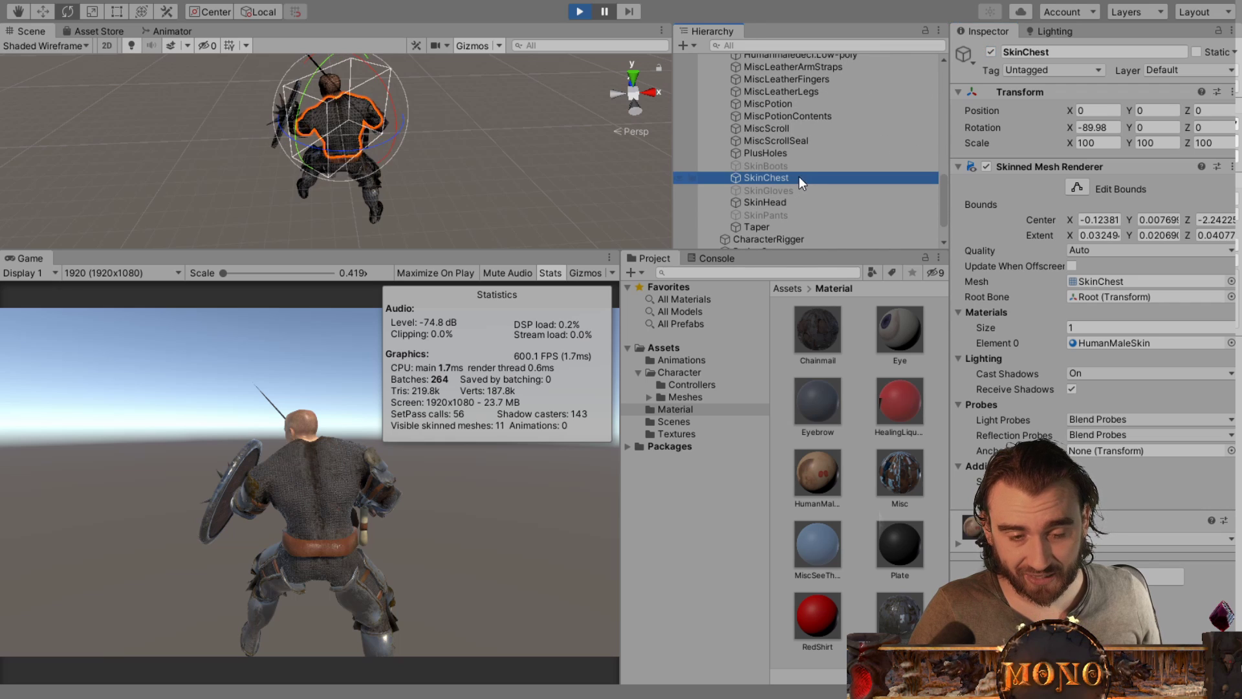
{"action": "left_click", "coordinate": [990, 52]}
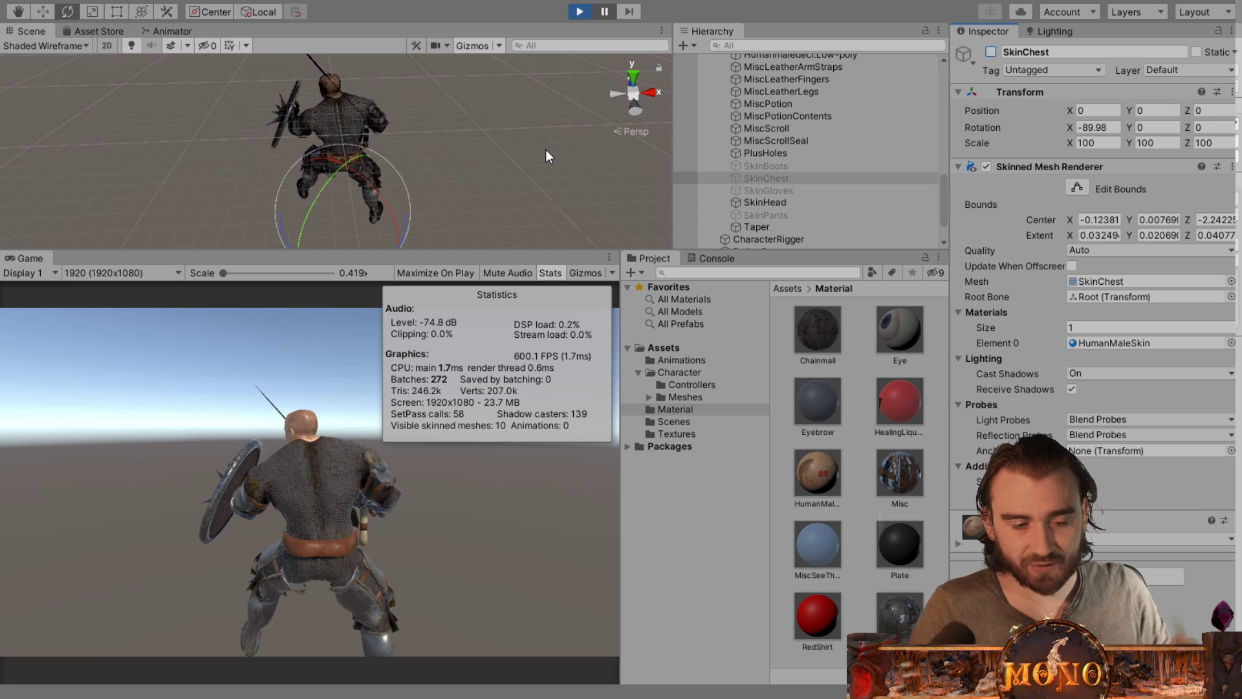
Step: Rotate the Humanmaledeci object about its vertical axis to turn the knight side-on to the game camera
{"action": "left_click", "coordinate": [374, 112]}
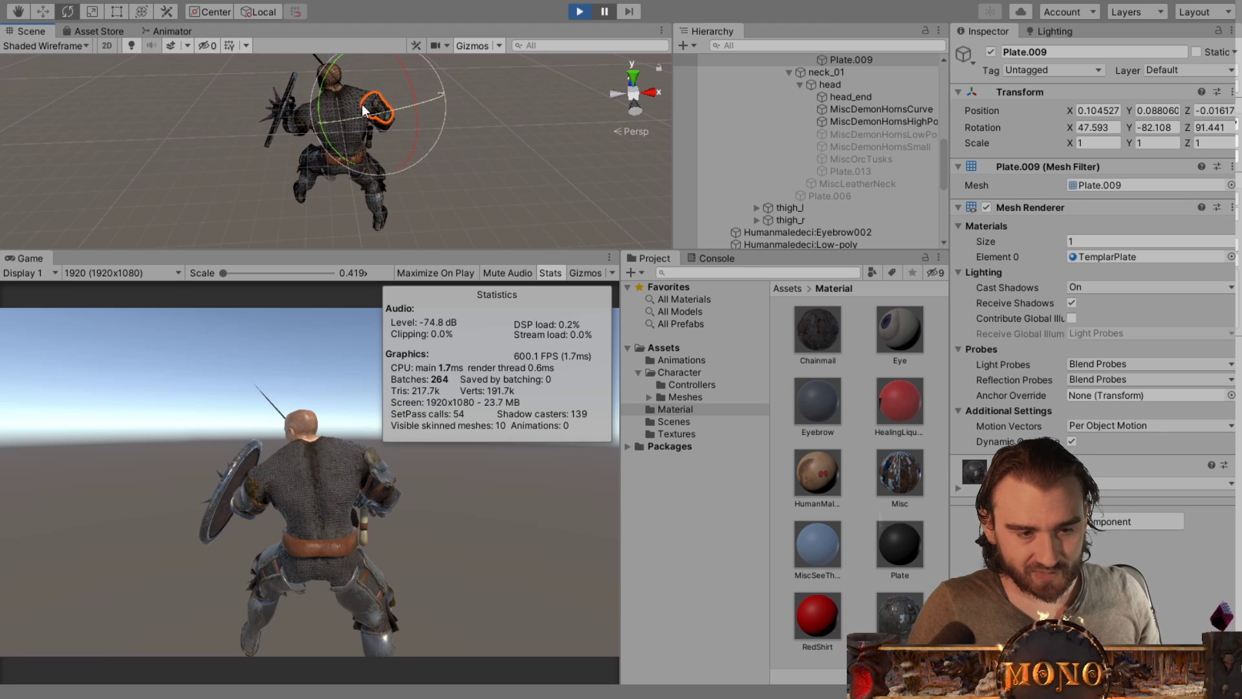
{"action": "scroll", "coordinate": [835, 114], "scroll_direction": "up", "scroll_amount": 10}
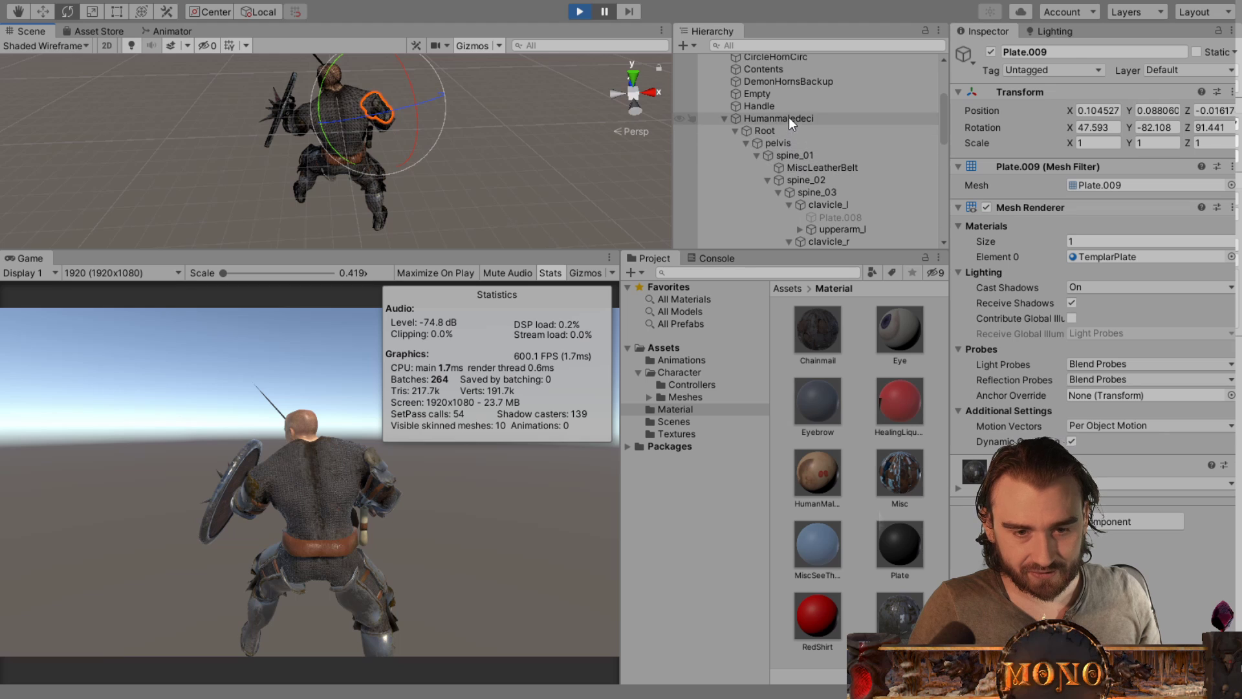
{"action": "left_click", "coordinate": [789, 118]}
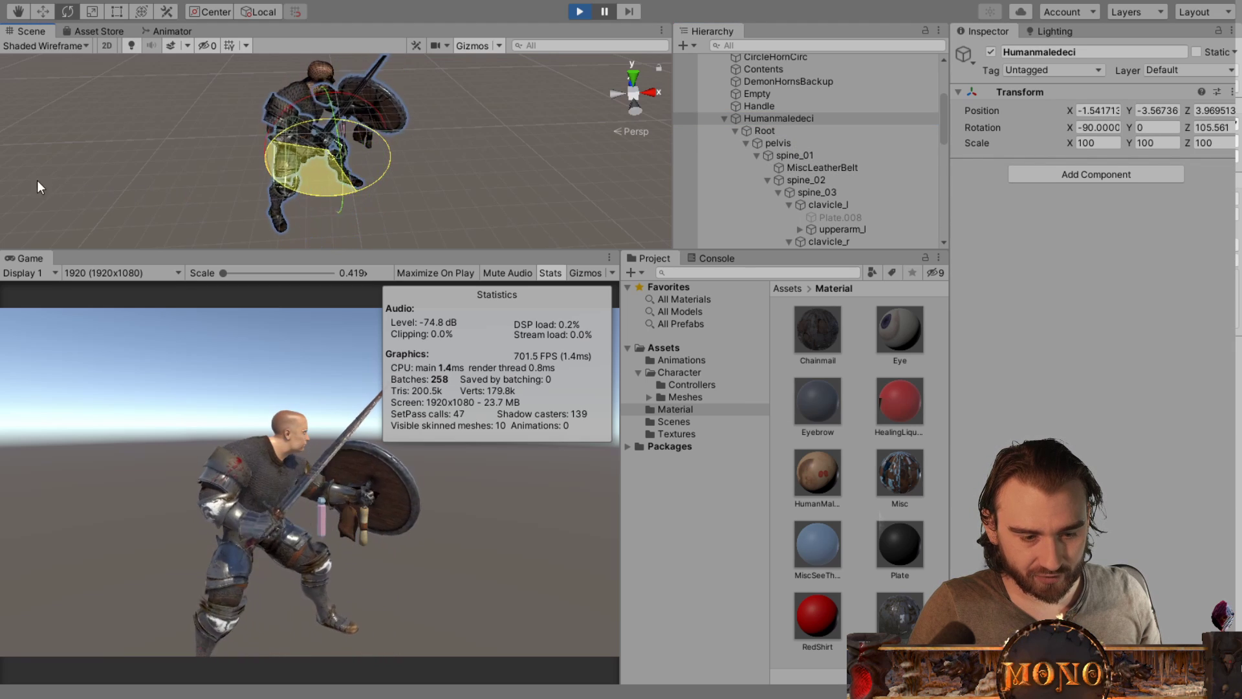